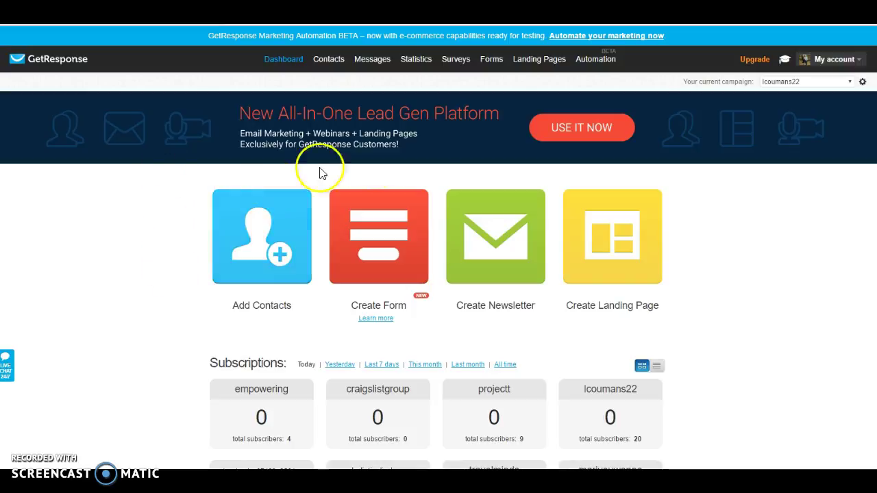
Step: Show the Landing Pages Create/Manage dropdown from the dashboard's top navigation
mouse_move(531, 53)
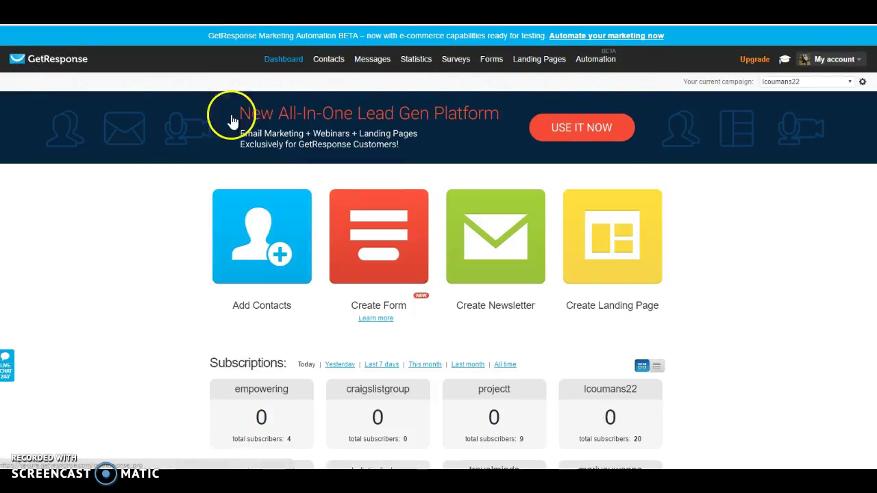
mouse_move(567, 75)
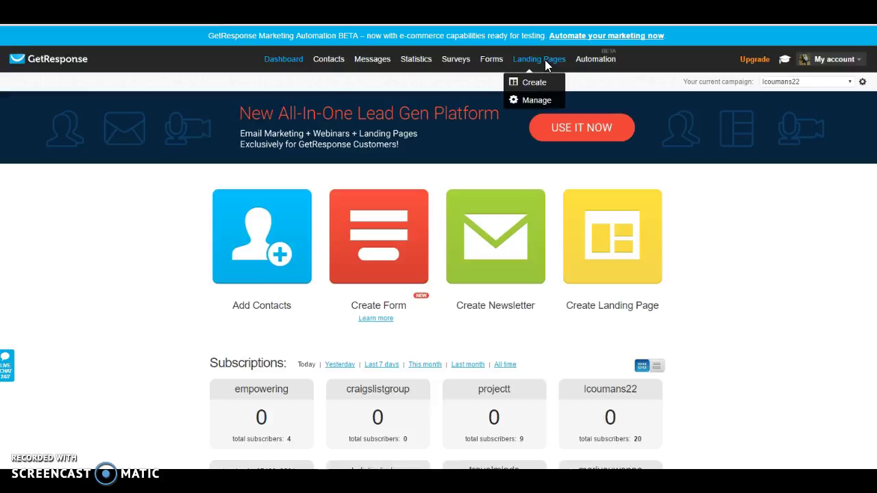
Step: Open Landing Pages and try the Holistic Lifestyle page's Name and Email fields
left_click(545, 59)
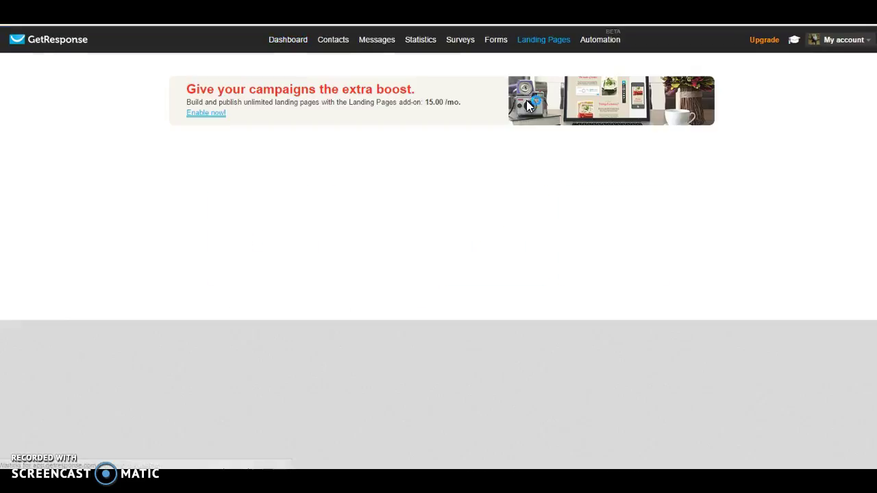
left_click(507, 179)
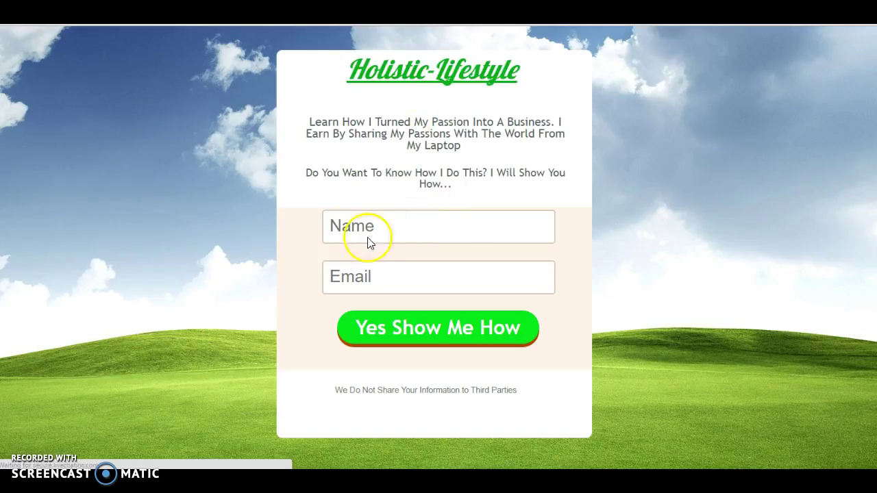
left_click(370, 228)
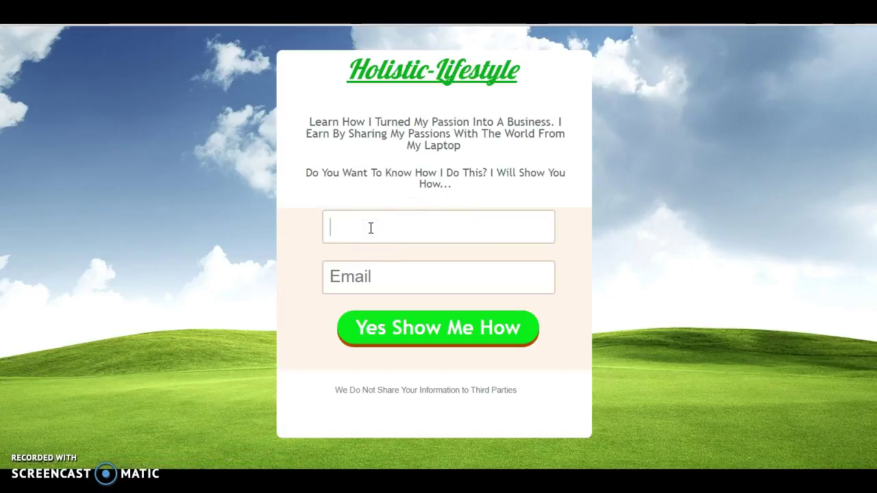
left_click(363, 282)
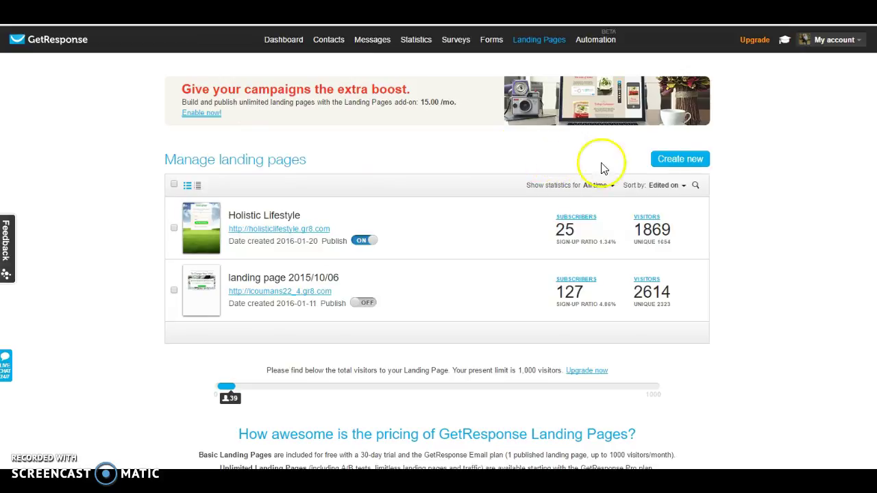
Step: Start a new landing page, discarding the autosaved draft, and scroll the template gallery
left_click(680, 163)
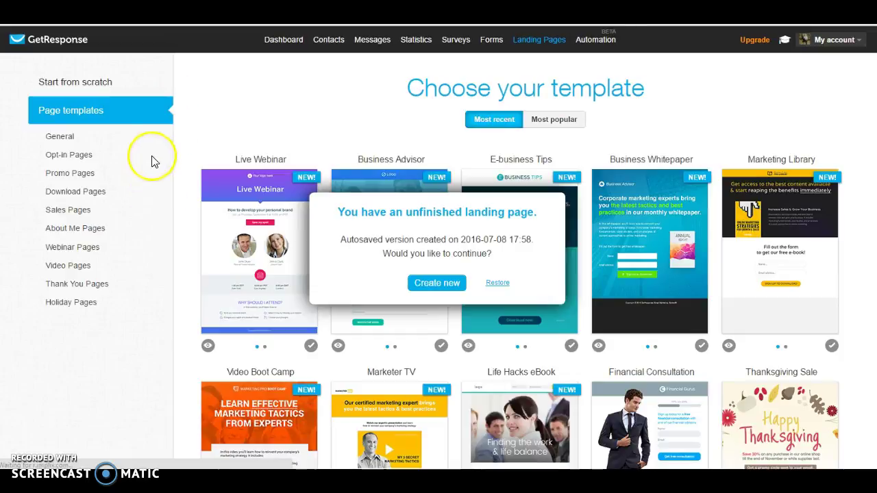
left_click(442, 285)
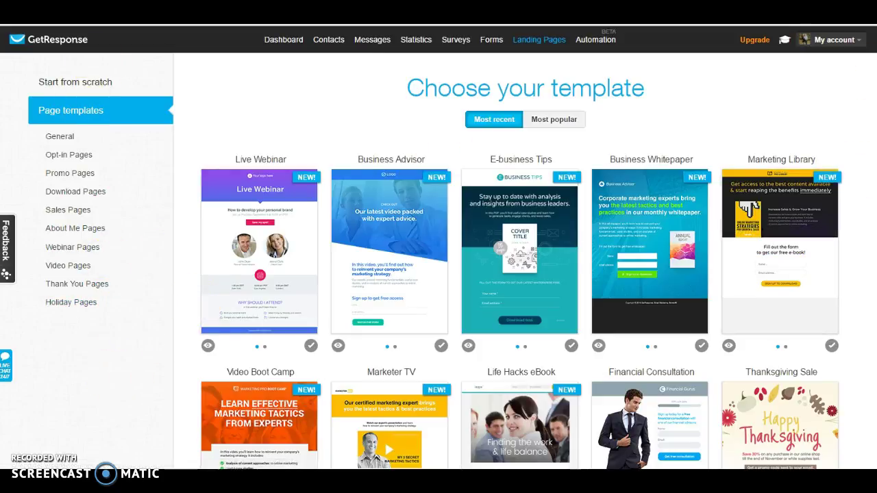
scroll(521, 274, "down", 3)
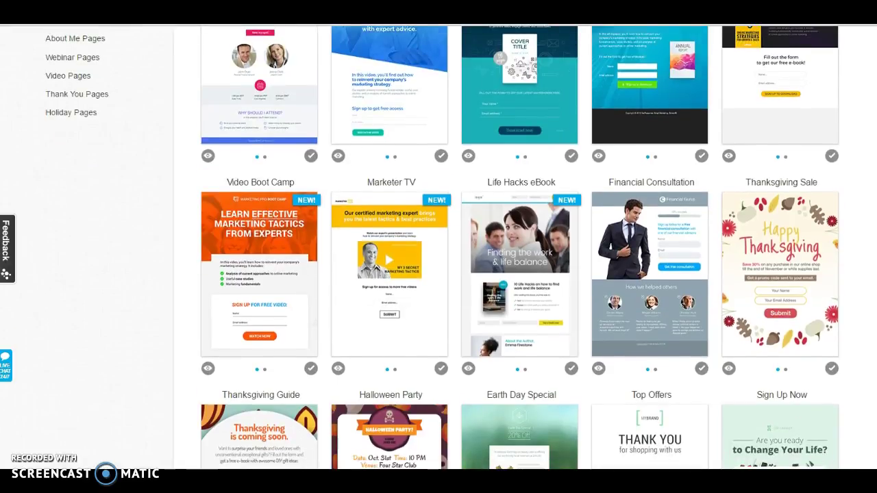
scroll(520, 274, "down", 3)
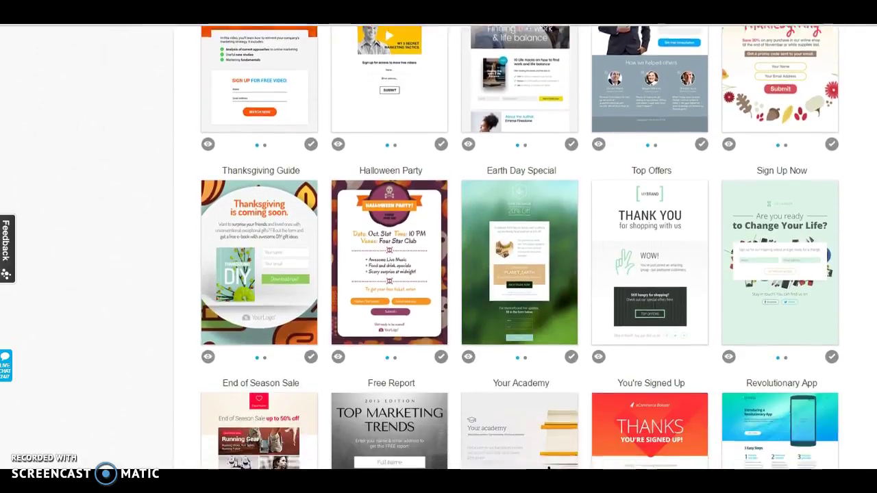
scroll(400, 189, "down", 4)
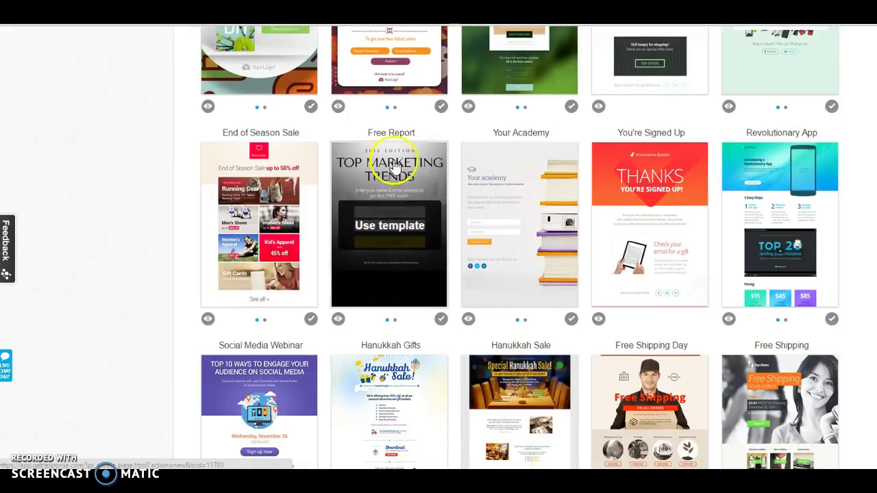
Step: Use the Free Report template and review the loaded city-skyline page in the editor
left_click(393, 229)
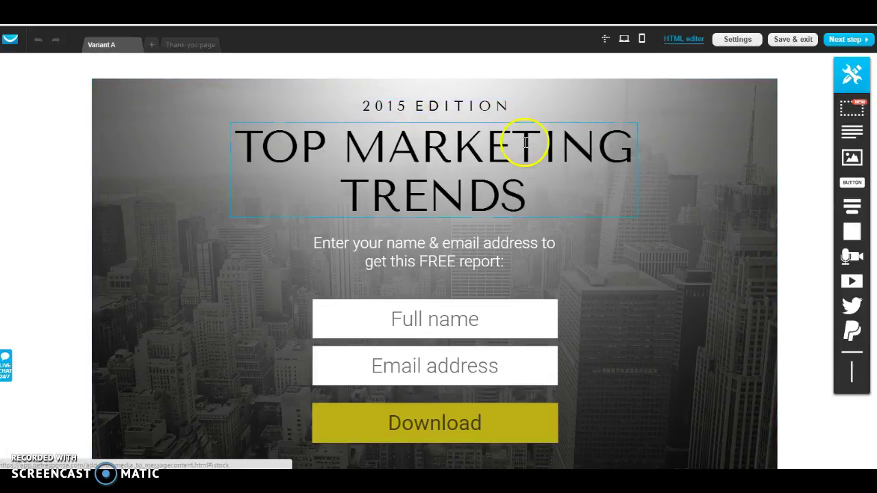
scroll(435, 274, "down", 2)
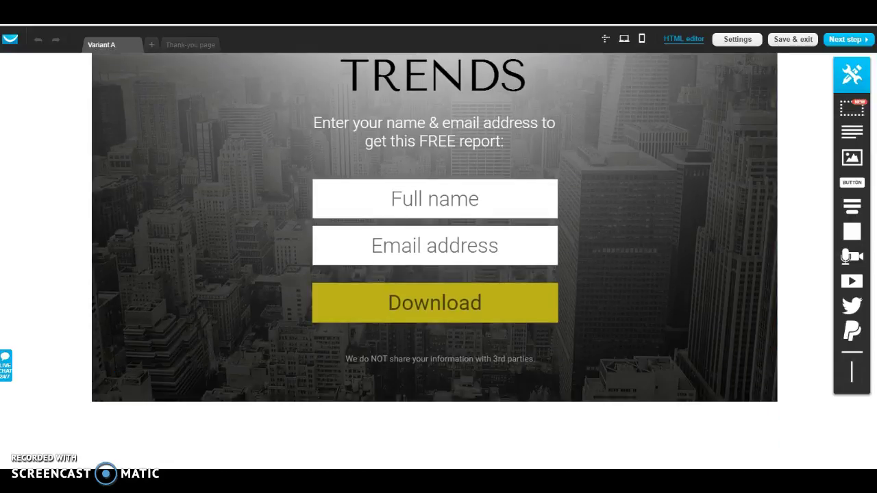
scroll(434, 273, "up", 2)
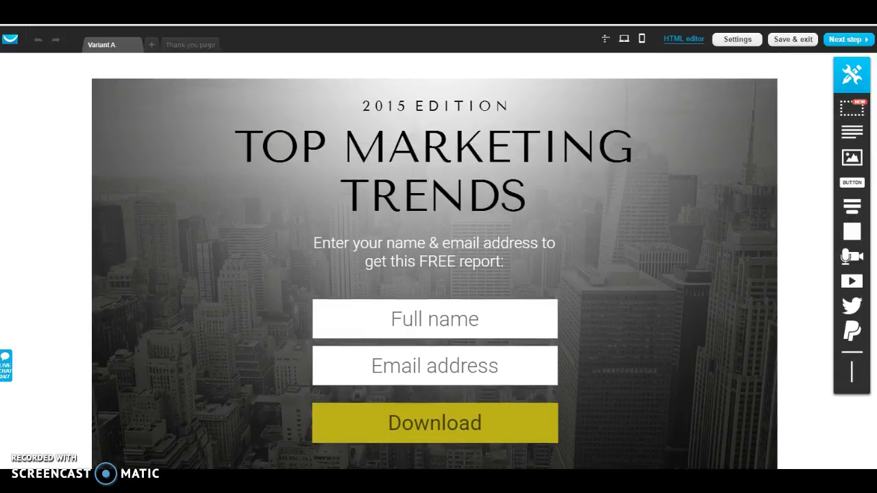
Step: Change the 2015 EDITION line to read 2016EDITION
left_click(407, 106)
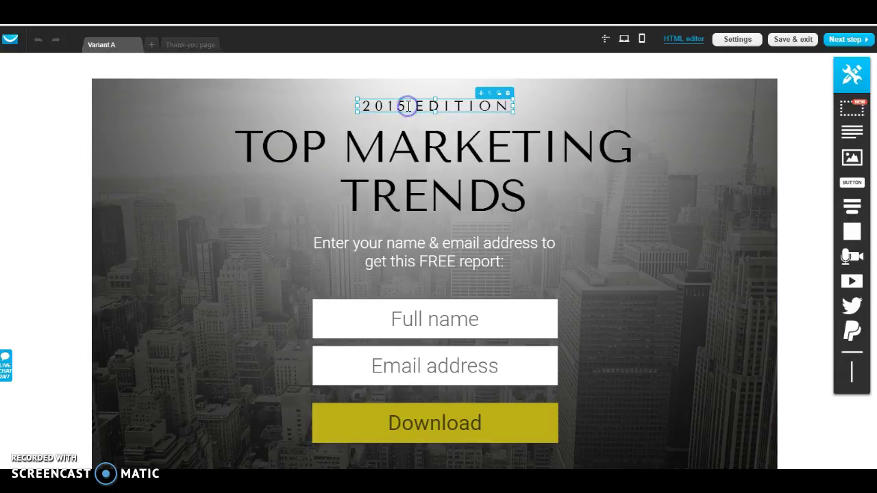
double_click(407, 107)
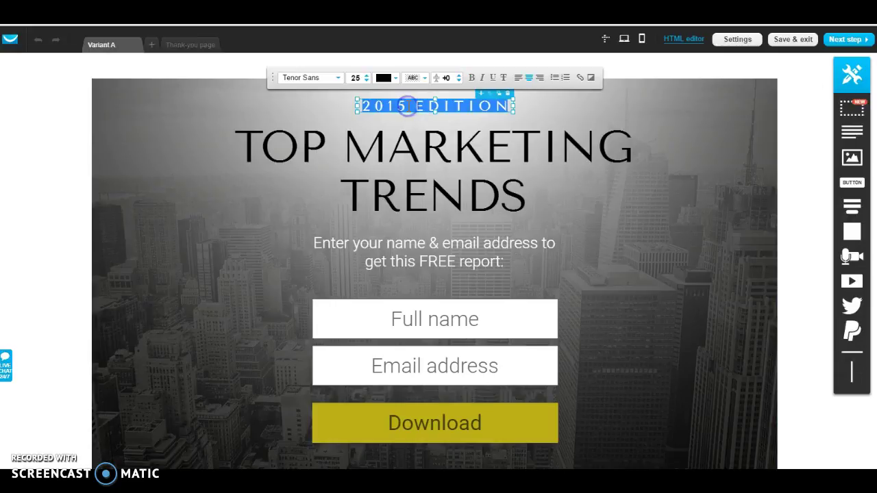
double_click(407, 106)
key("BackSpace")
key("BackSpace")
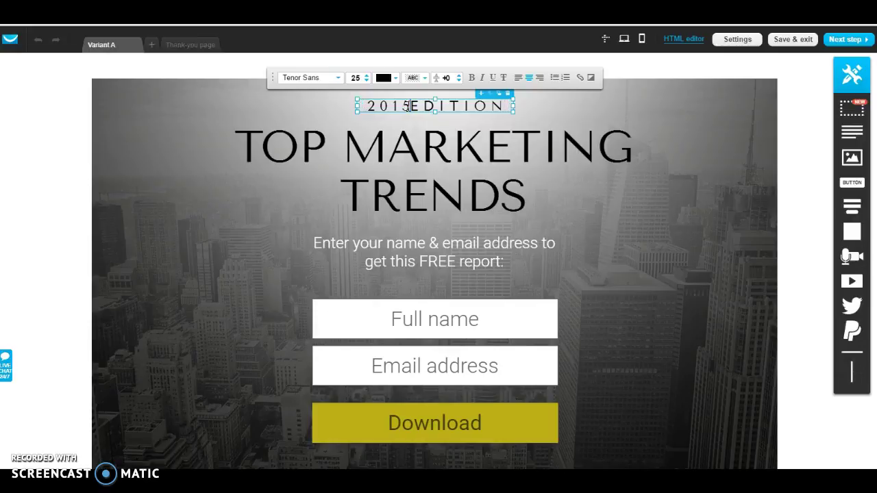
type("6")
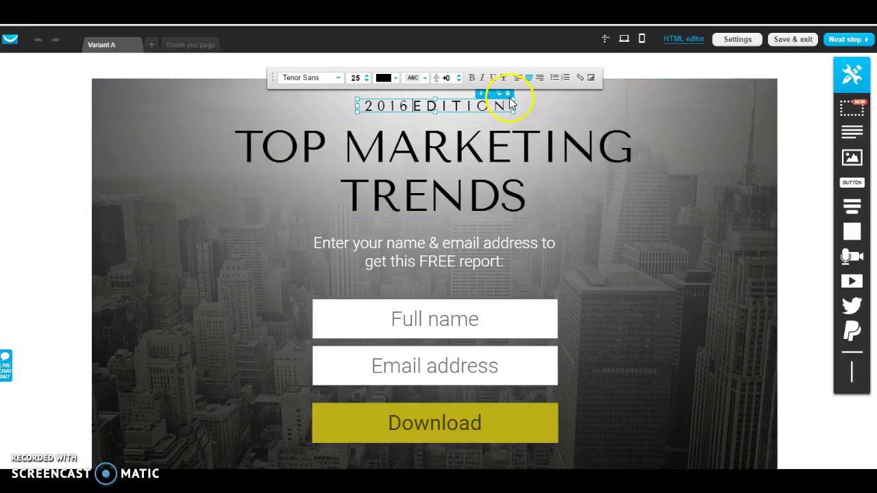
left_click(587, 98)
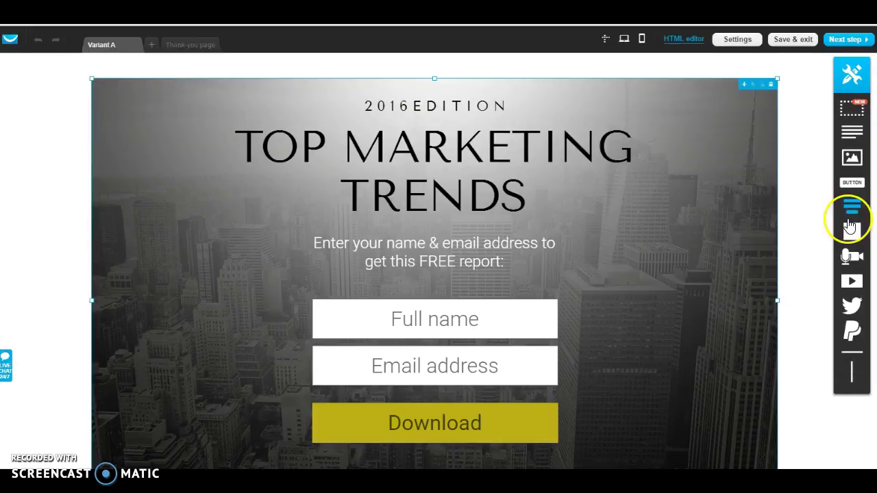
Step: Delete the unwanted road image and shift the TOP MARKETING TRENDS heading slightly left and down
left_click(852, 158)
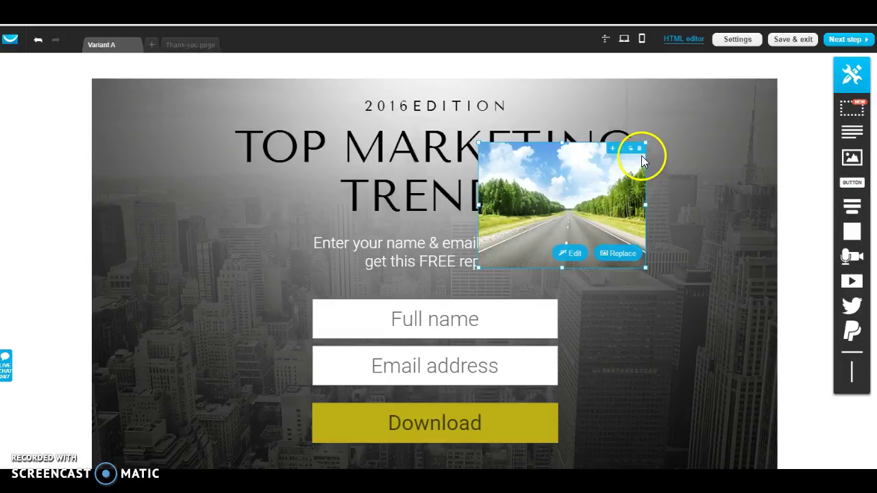
left_click(639, 148)
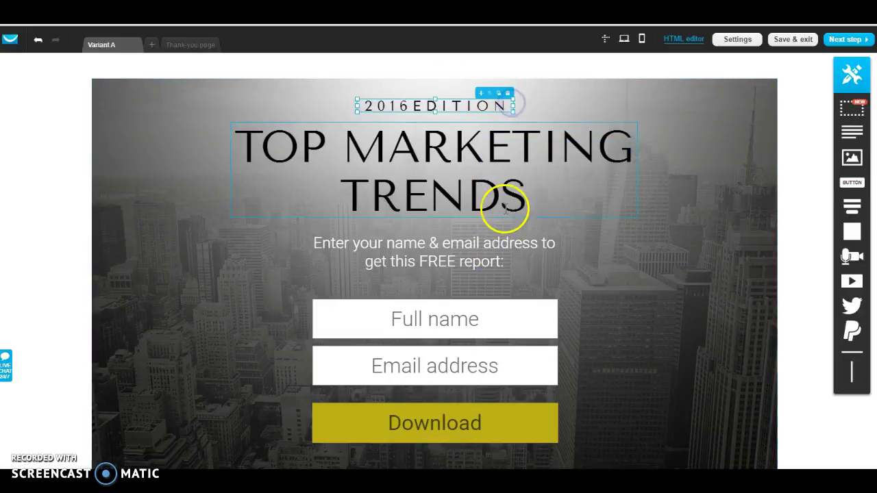
left_click(573, 296)
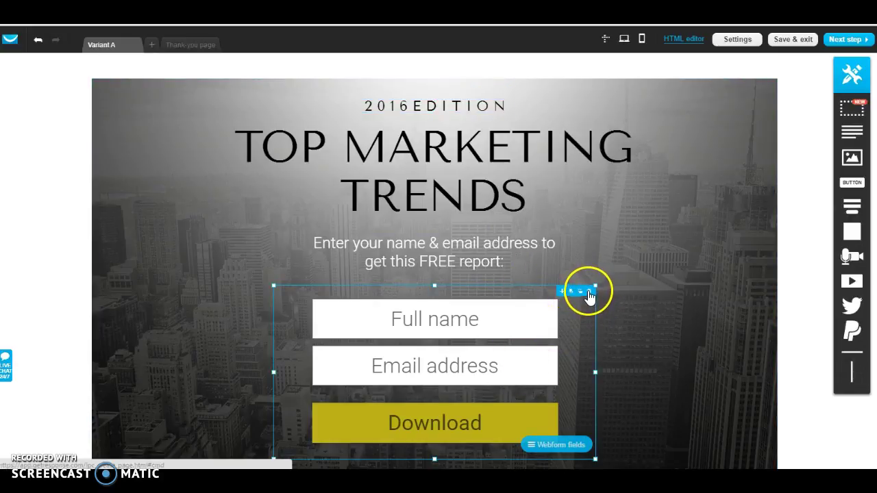
left_click(691, 227)
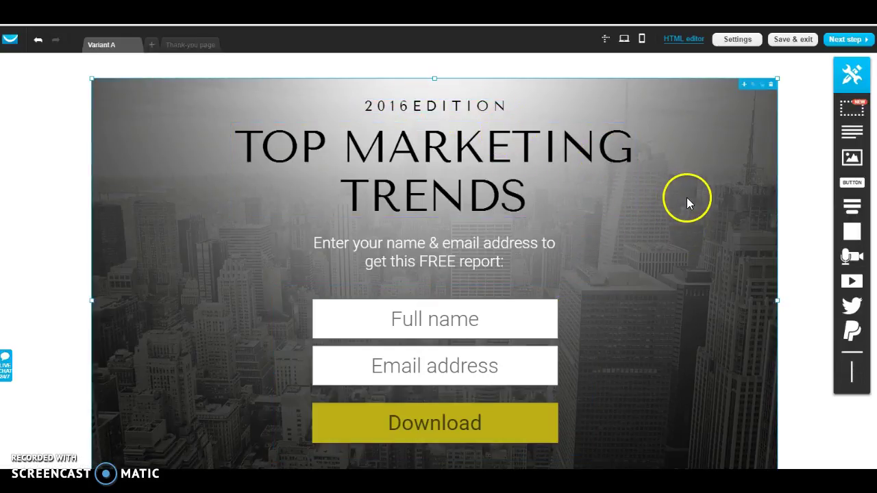
left_click(523, 194)
mouse_move(522, 194)
left_mouse_down()
mouse_move(350, 171)
mouse_move(552, 212)
mouse_move(515, 200)
left_mouse_up()
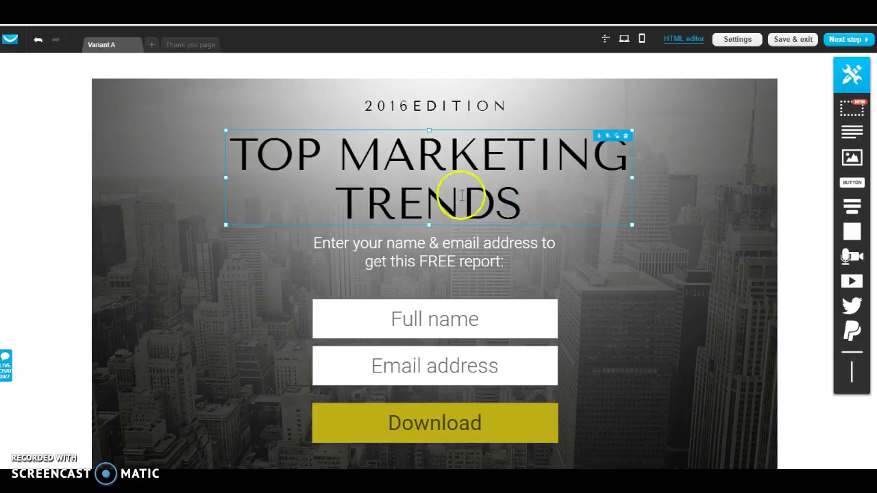
Step: Rewrite the TOP MARKETING TRENDS heading as 'Sign up for a listing on apartment homes in the city.'
double_click(513, 202)
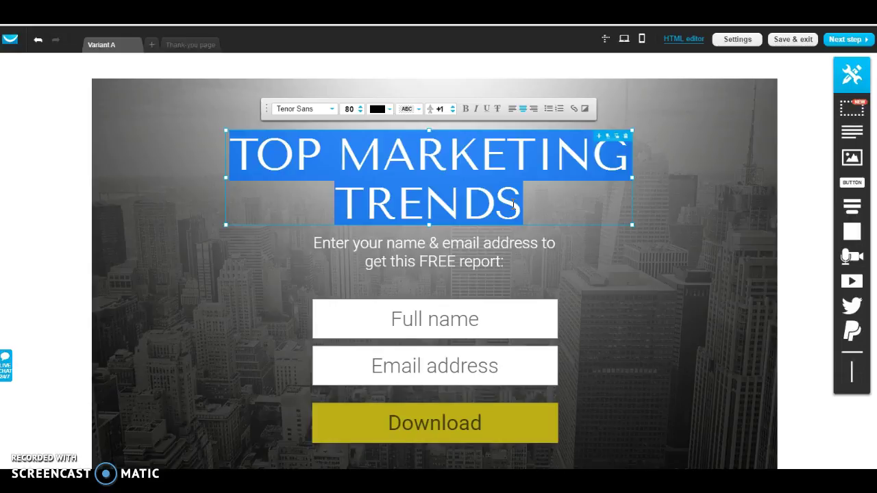
type("sig")
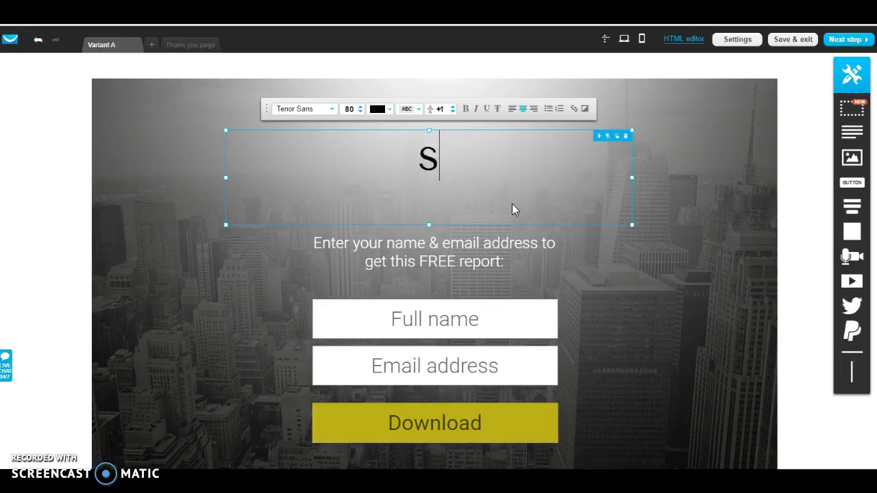
key("BackSpace")
key("BackSpace")
key("BackSpace")
type("Sign ")
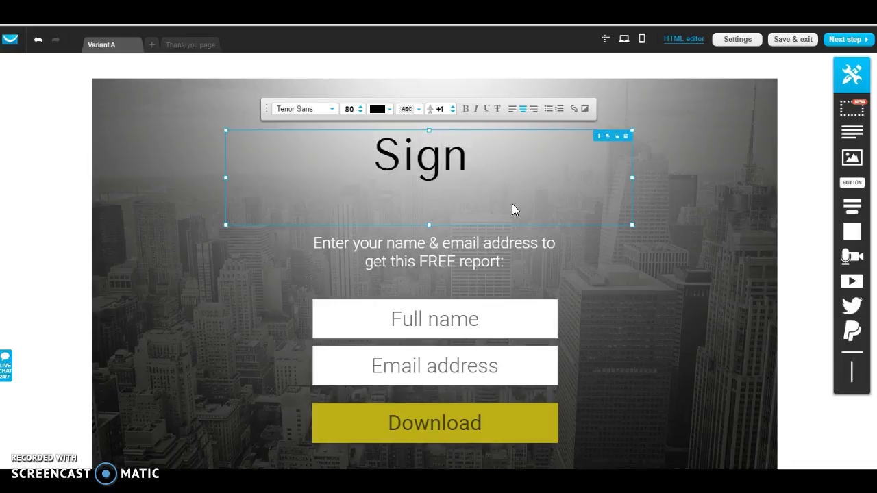
type("up for ")
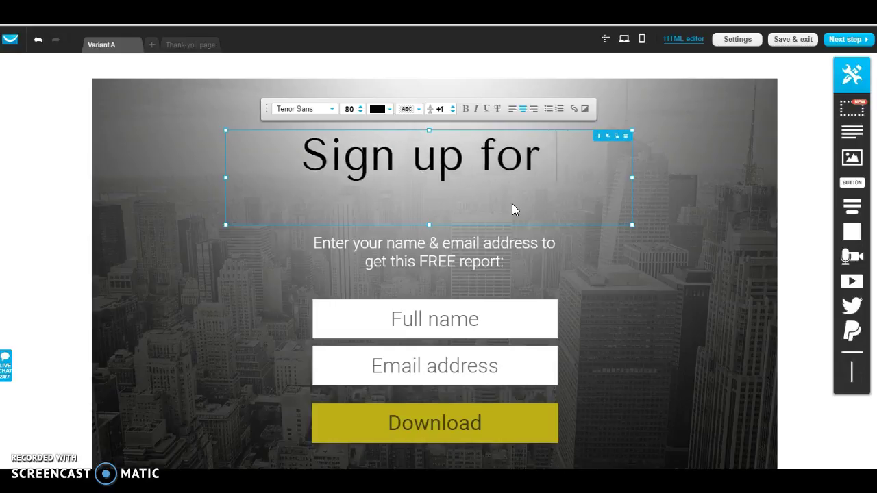
type("a listing on ")
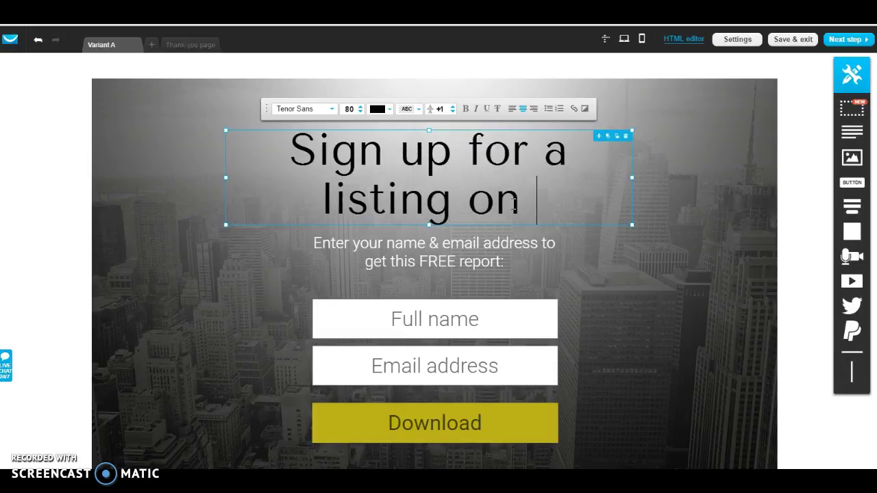
type("ap")
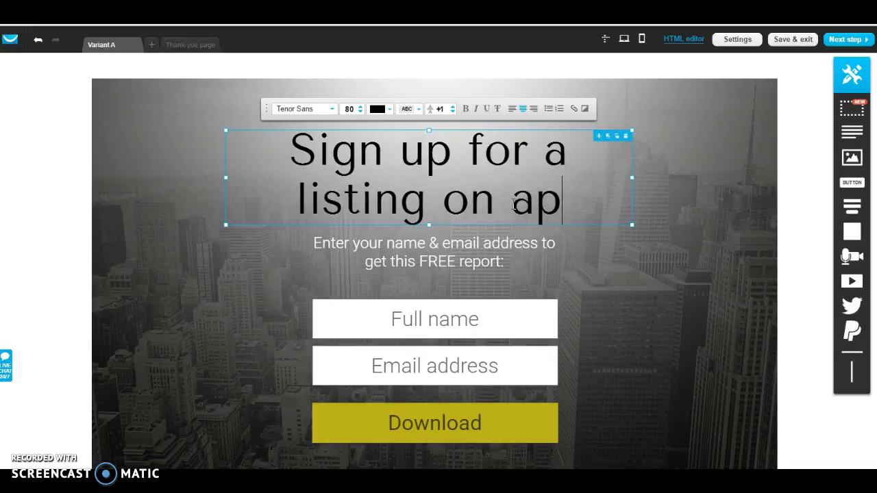
type("artmen")
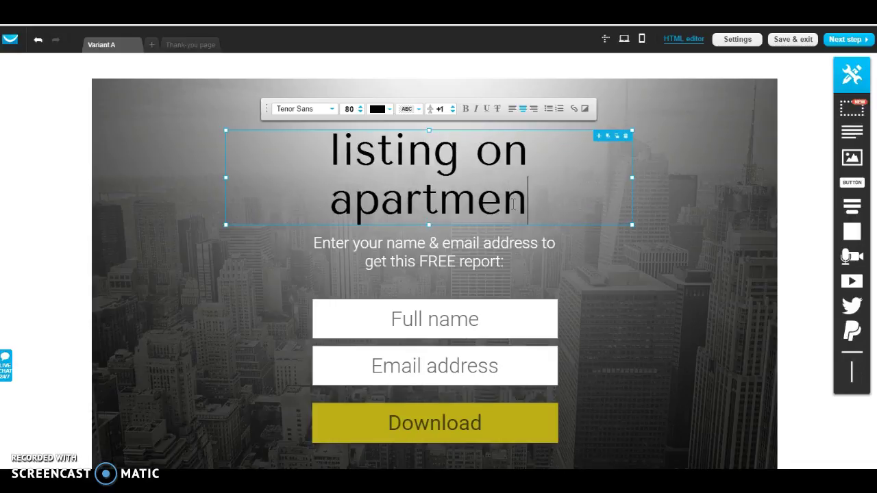
type("t homes ")
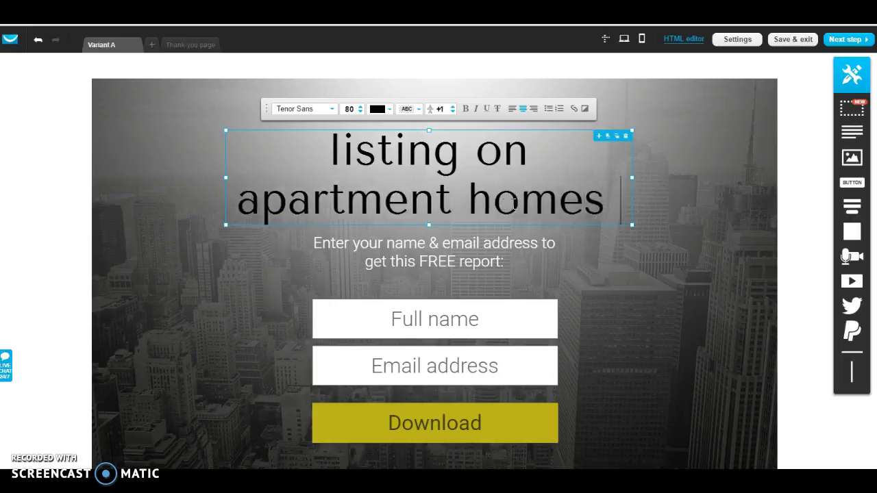
type("in the city.")
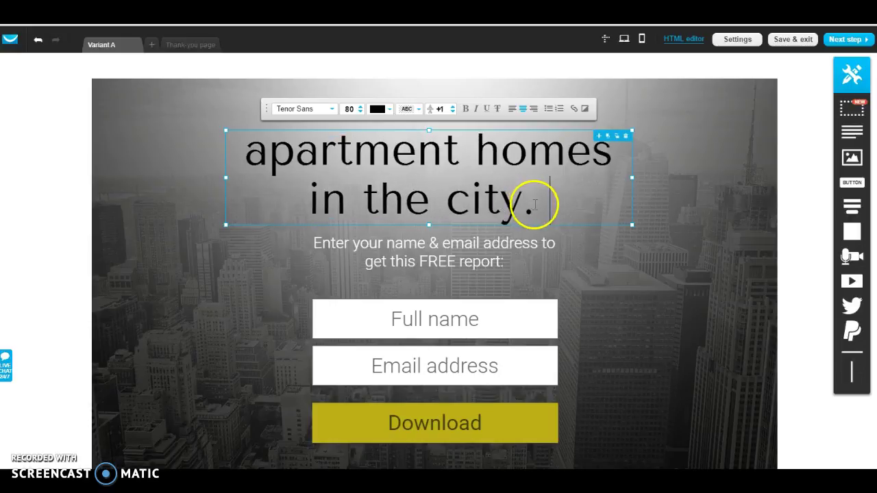
left_click_drag(533, 201, 228, 103)
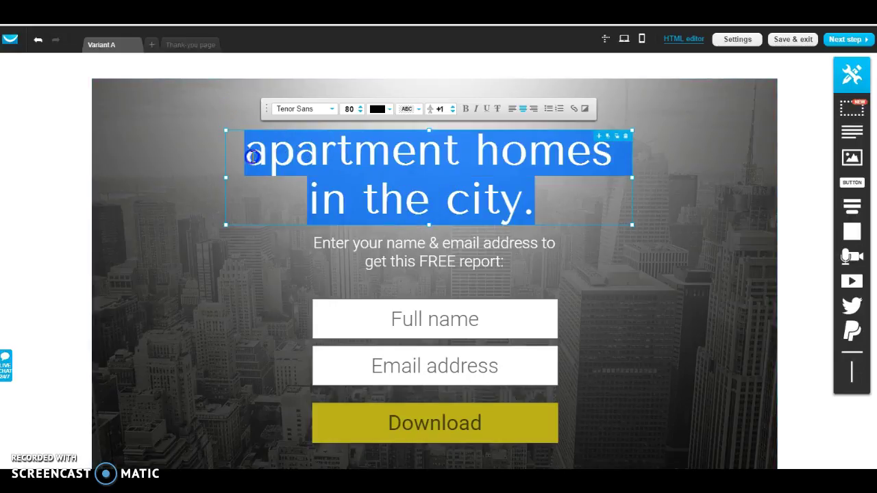
Step: Select the headline and step its font size down from 80
left_click(538, 198)
triple_click(539, 199)
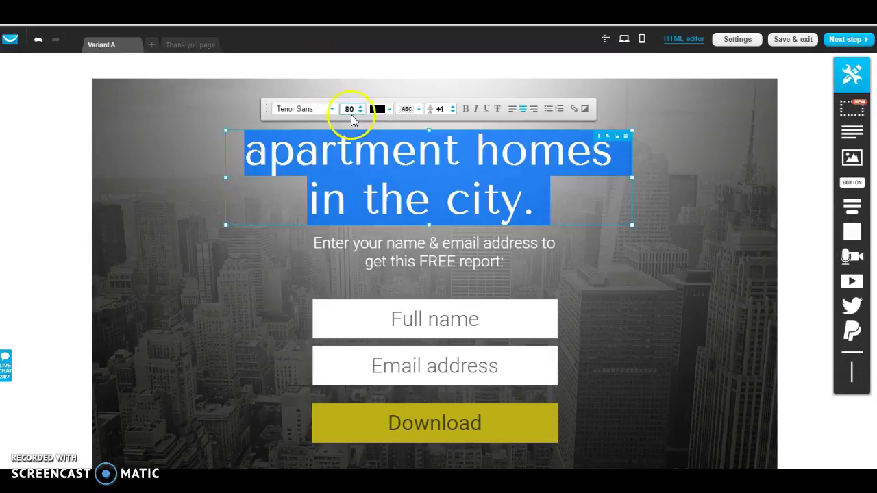
left_click(361, 112)
left_click(362, 112)
left_click(362, 112)
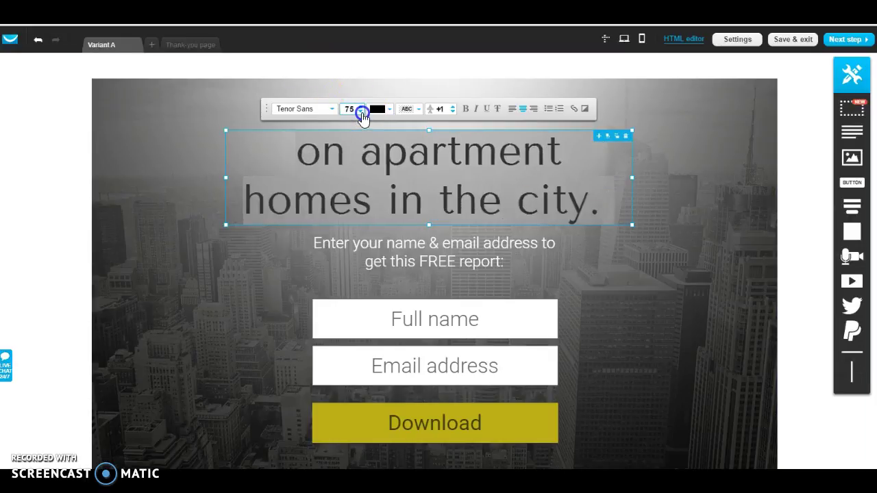
left_click(361, 112)
left_click(361, 112)
left_click(361, 112)
left_click(361, 112)
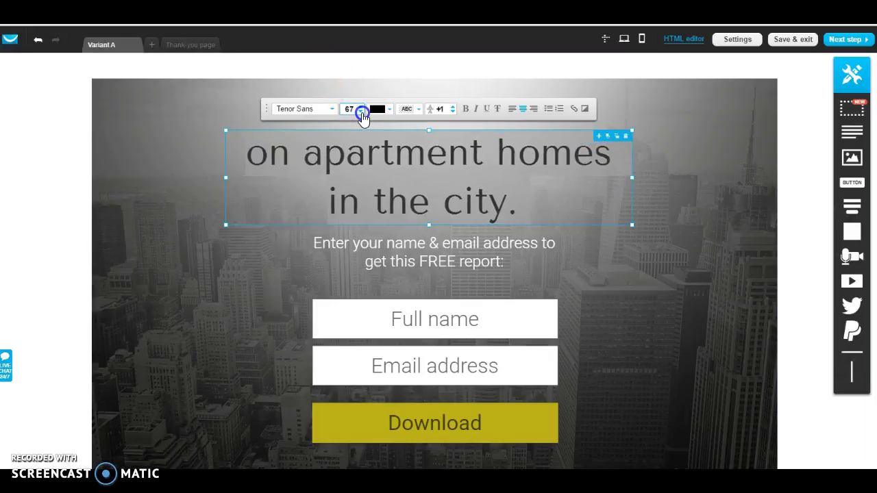
left_click(362, 112)
left_click(362, 112)
left_click(362, 112)
left_click(362, 112)
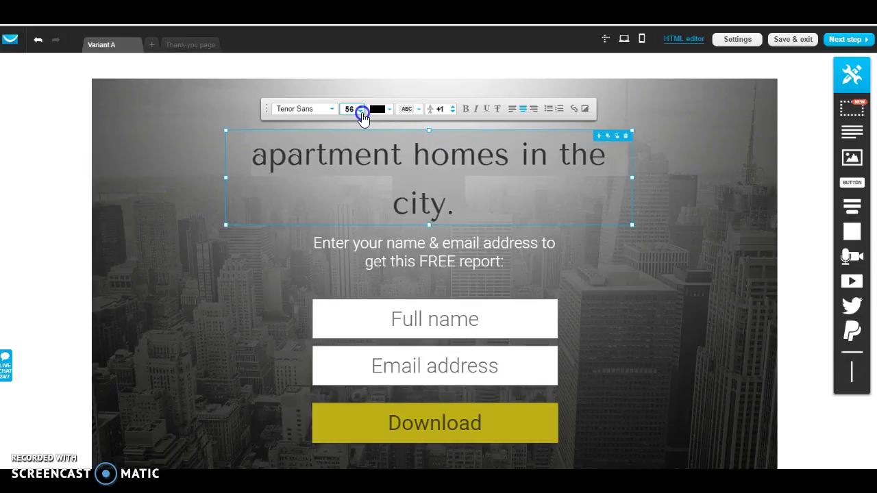
left_click(362, 112)
left_click(361, 113)
left_click(362, 112)
left_click(361, 112)
left_click(362, 112)
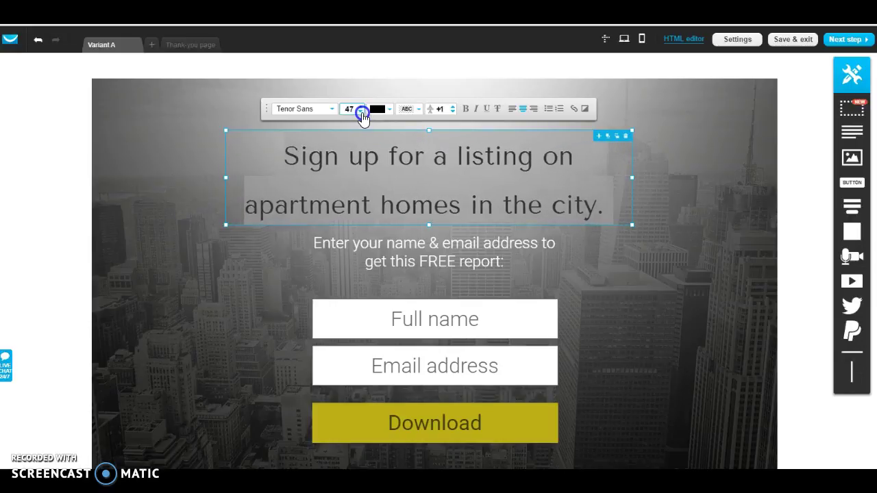
left_click(362, 112)
left_click(362, 112)
left_click(362, 112)
left_click(361, 112)
left_click(362, 113)
left_click(361, 112)
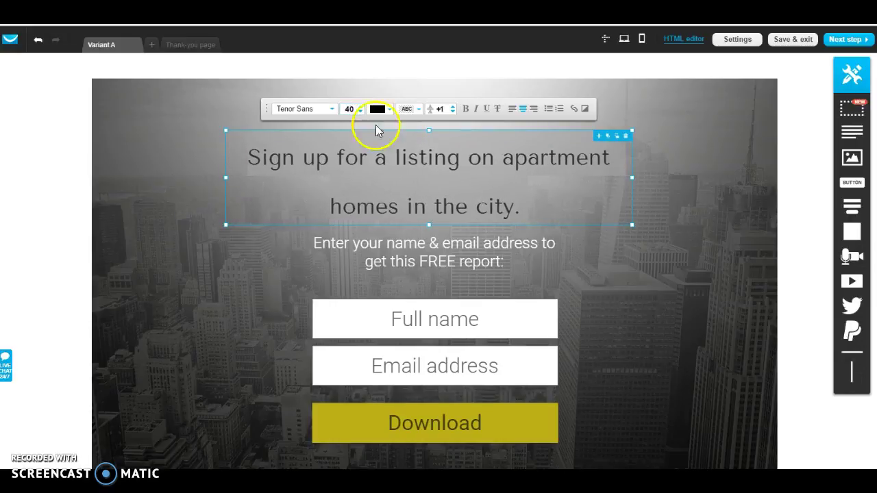
Step: Stretch the headline box taller and adjust the font size to settle at 49
triple_click(428, 223)
left_click_drag(428, 224, 431, 242)
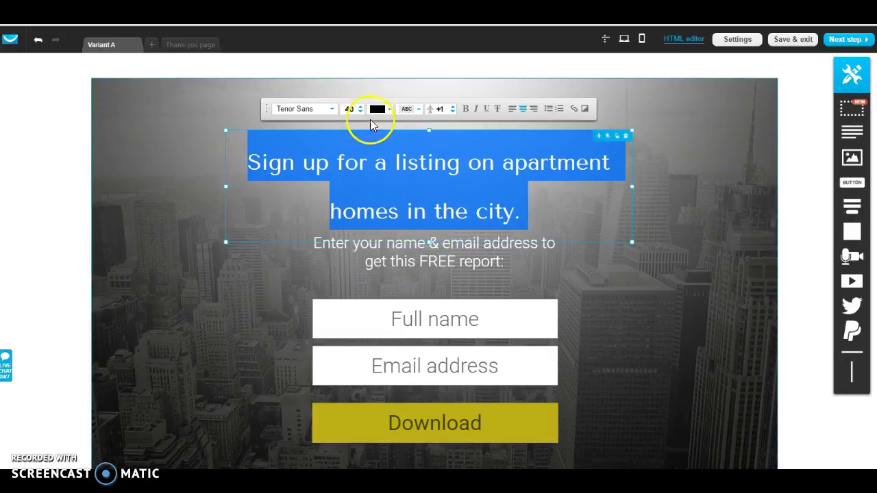
left_click(361, 106)
left_click(360, 106)
left_click(361, 106)
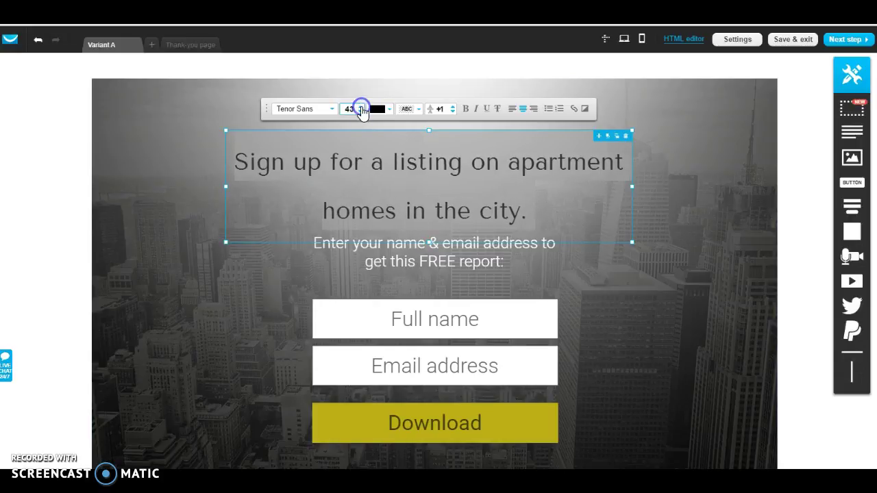
left_click(360, 106)
left_click(361, 106)
left_click(361, 106)
left_click(361, 106)
left_click(361, 106)
left_click(361, 106)
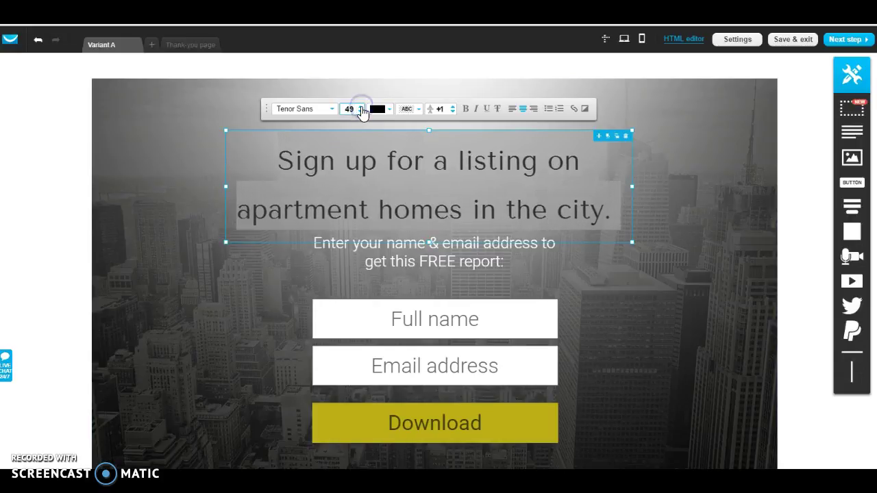
left_click(633, 304)
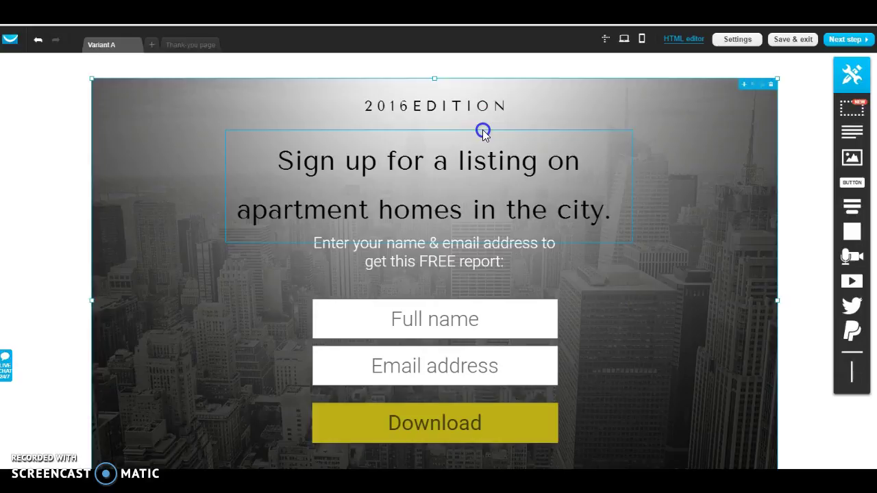
Step: Move the headline up under 2016 EDITION and end the subtitle with 'FREE listing:'
left_click_drag(483, 131, 482, 117)
left_click(647, 269)
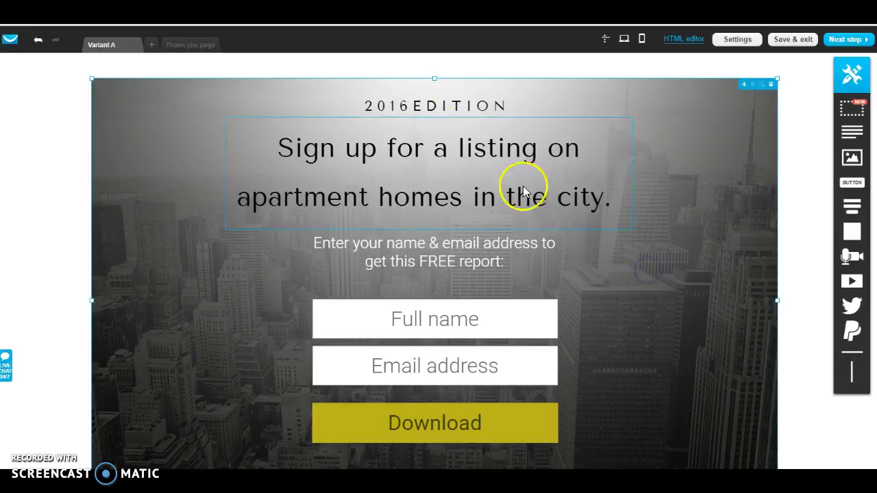
left_click(501, 262)
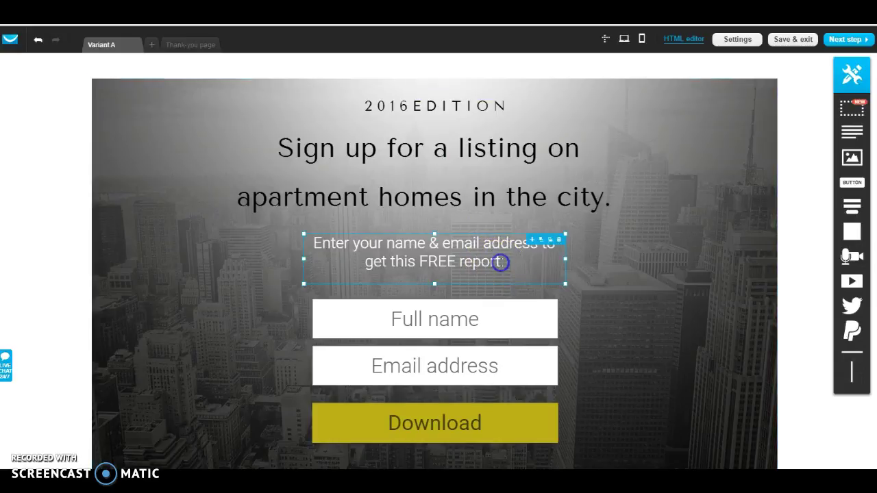
double_click(501, 263)
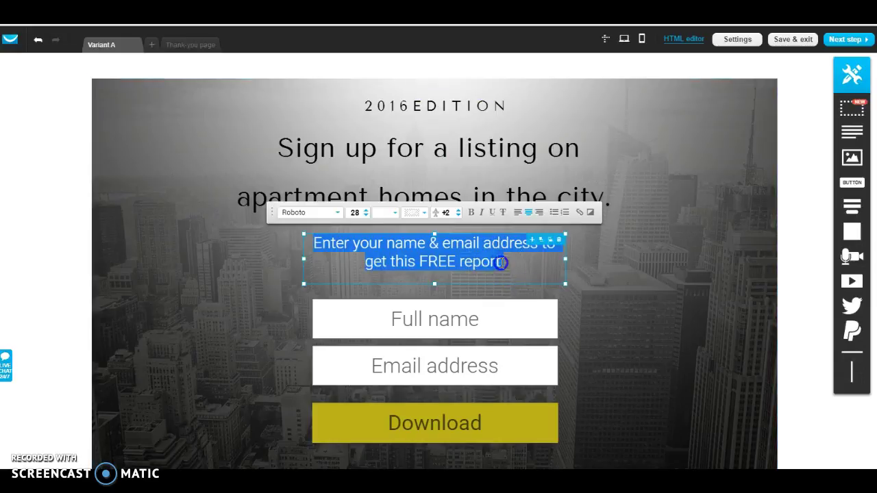
left_click(501, 263)
key("BackSpace")
key("BackSpace")
key("BackSpace")
key("BackSpace")
key("BackSpace")
key("BackSpace")
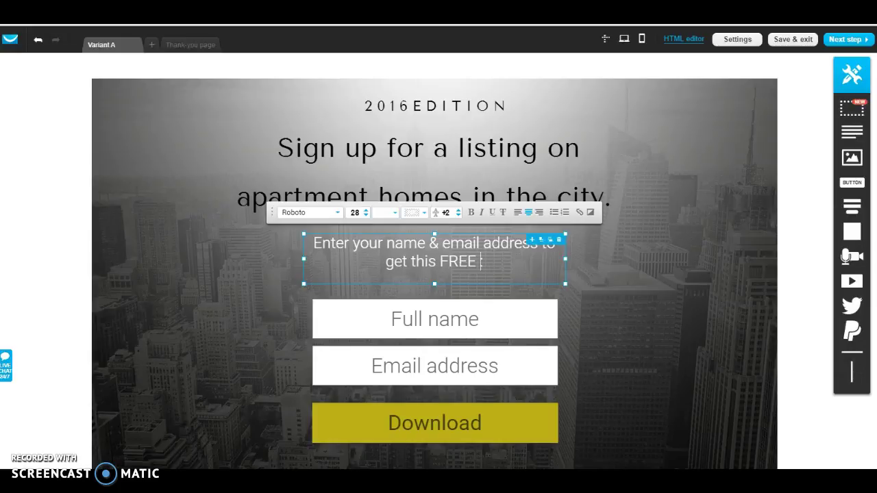
type("listing")
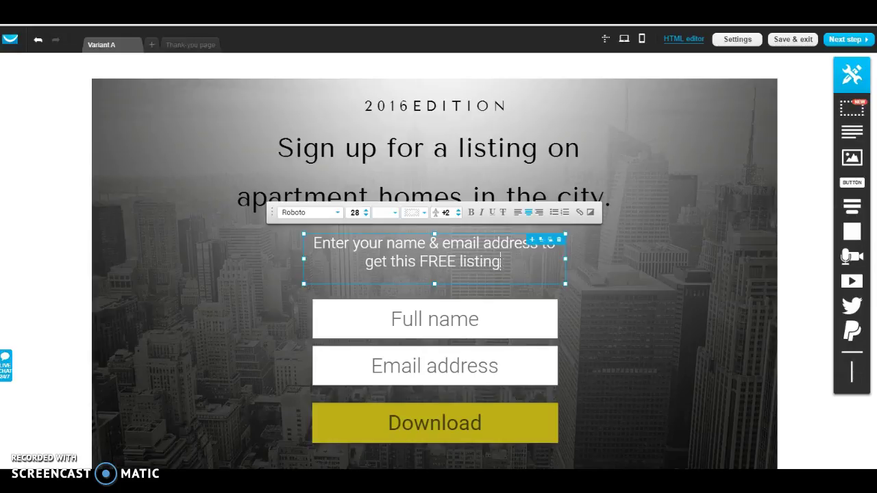
left_click(483, 312)
left_click_drag(836, 245, 801, 214)
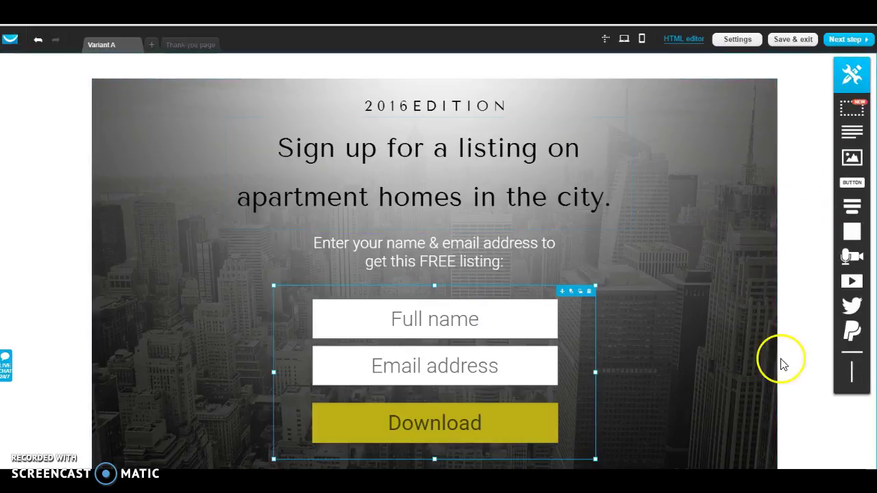
Step: Review the signup form and continue to the page's publishing settings with Next step
scroll(787, 367, "down", 3)
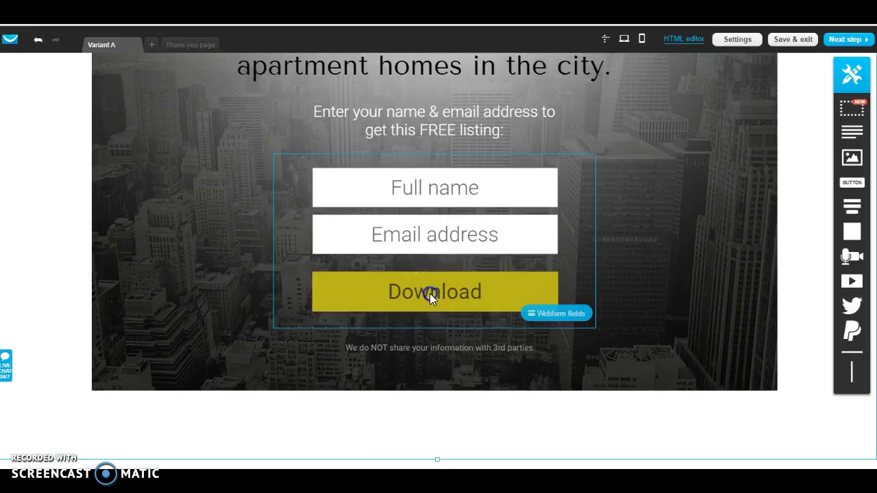
left_click(516, 304)
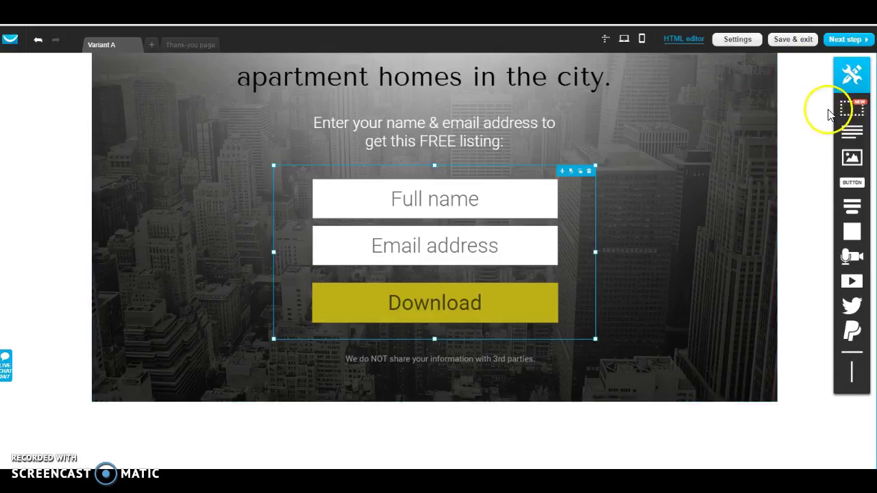
left_click(846, 41)
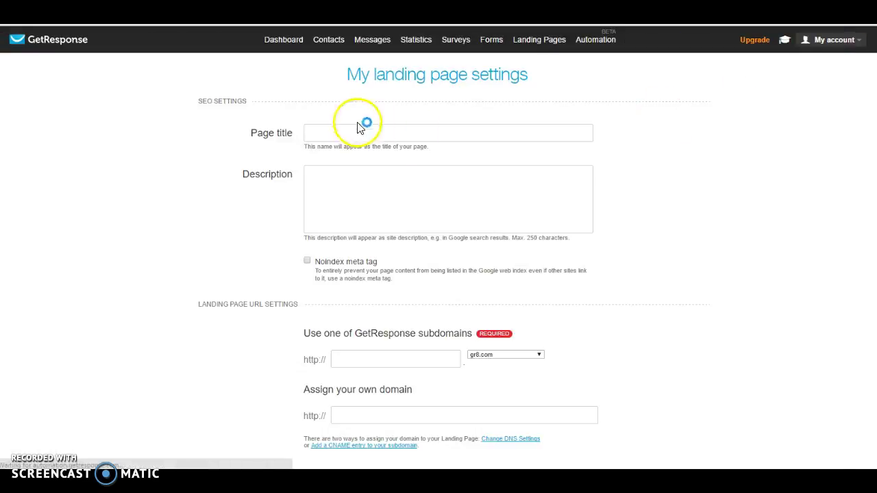
Step: Title the page 'shop for apartments' and confirm the shopforapartments.gr8.com subdomain
left_click(357, 135)
left_click(327, 133)
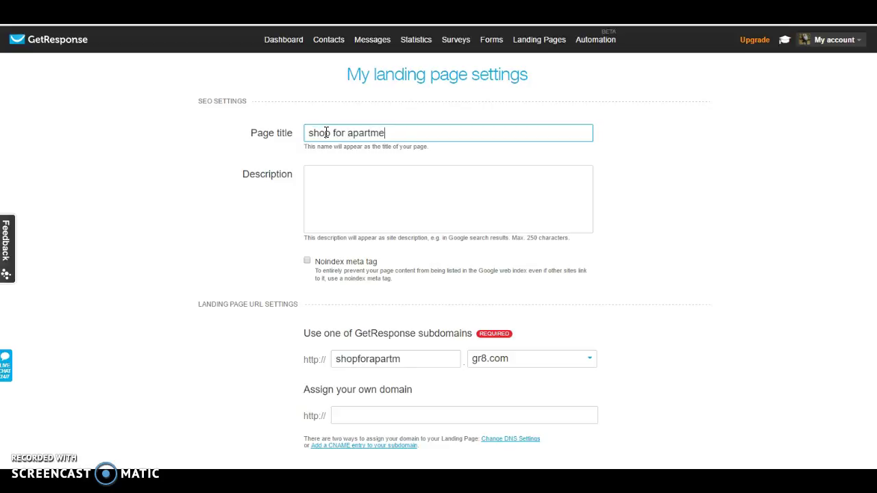
left_click(409, 218)
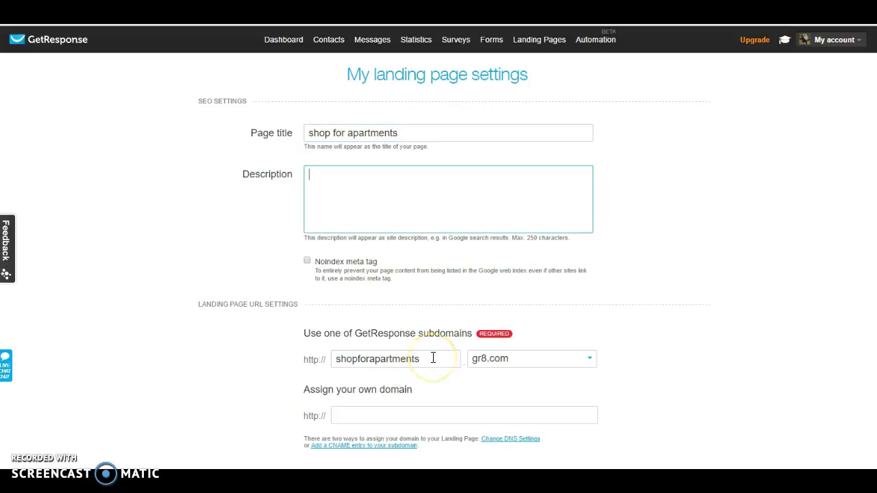
left_click(305, 358)
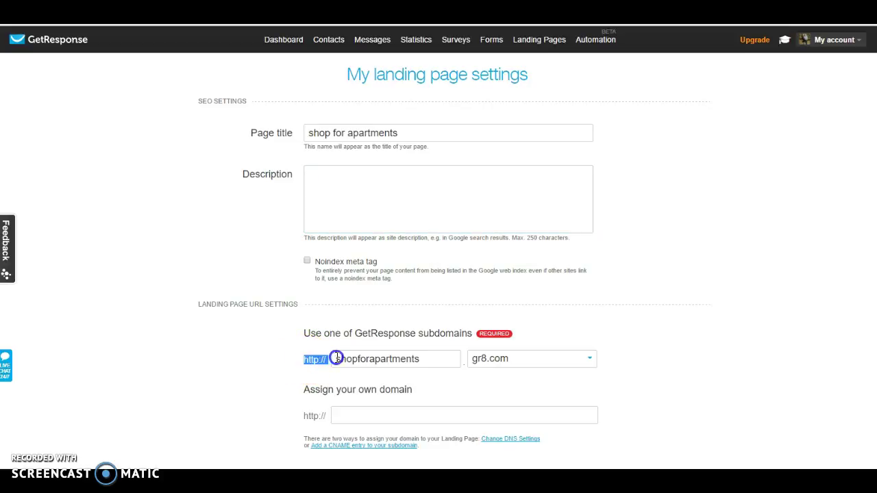
left_click_drag(362, 358, 532, 365)
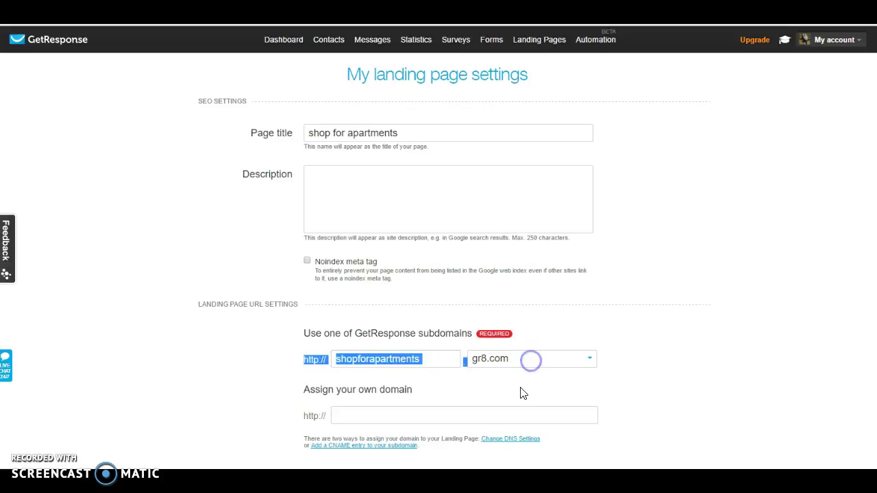
left_click(463, 382)
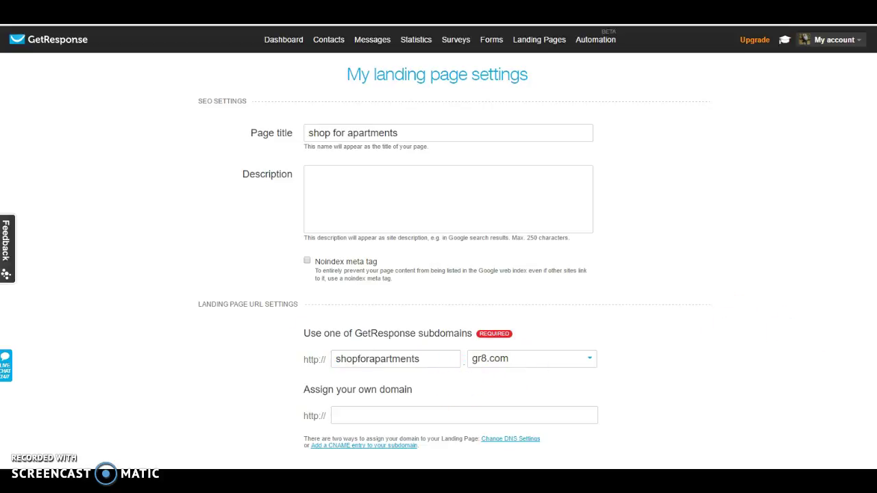
scroll(438, 247, "down", 5)
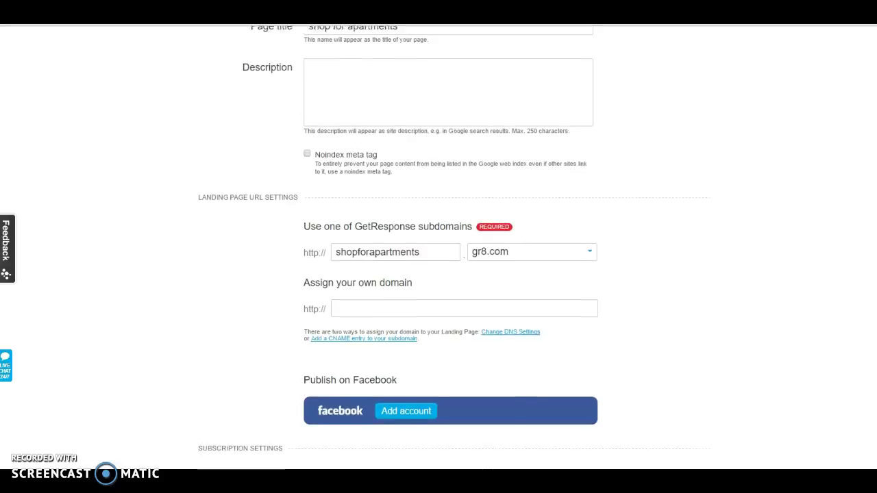
scroll(438, 247, "down", 5)
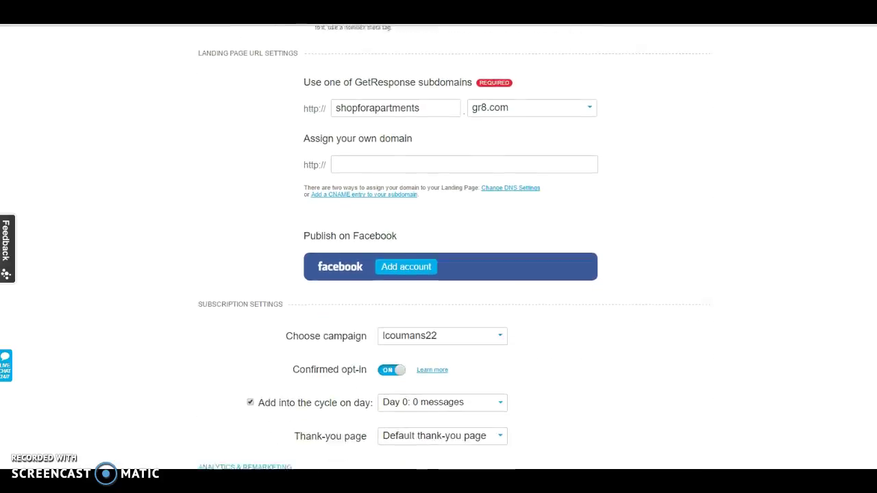
scroll(863, 366, "up", 4)
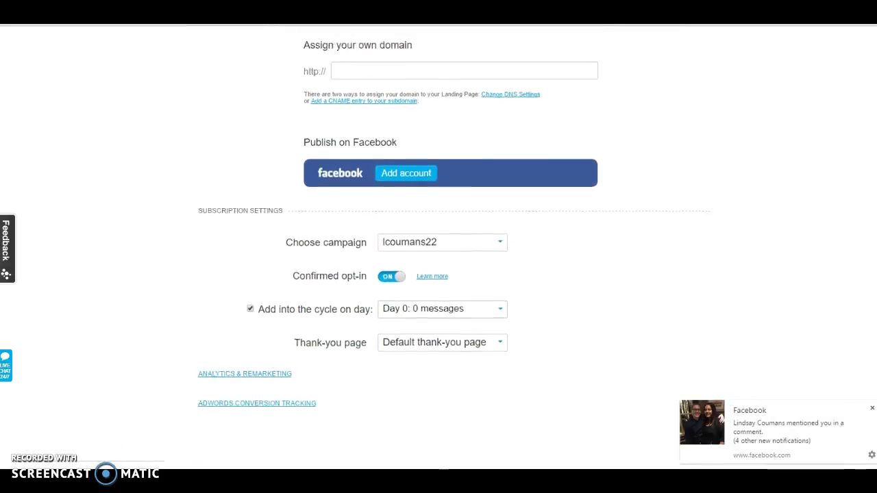
left_click(871, 409)
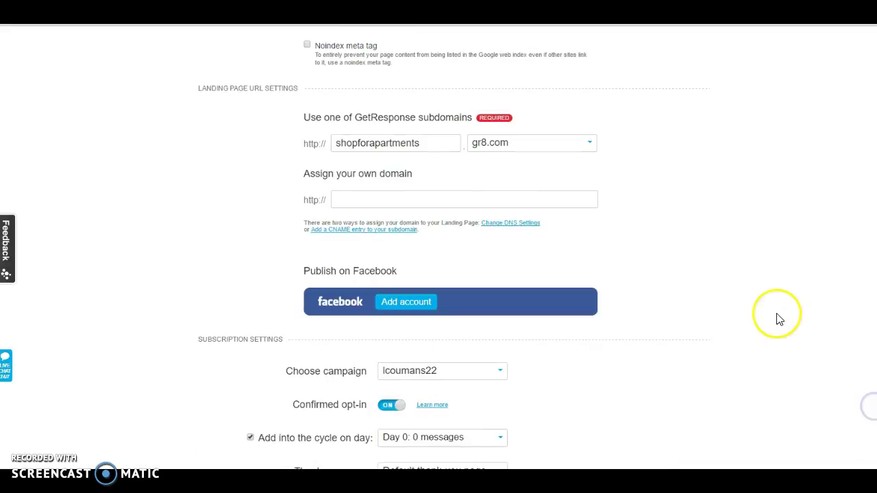
scroll(439, 246, "up", 4)
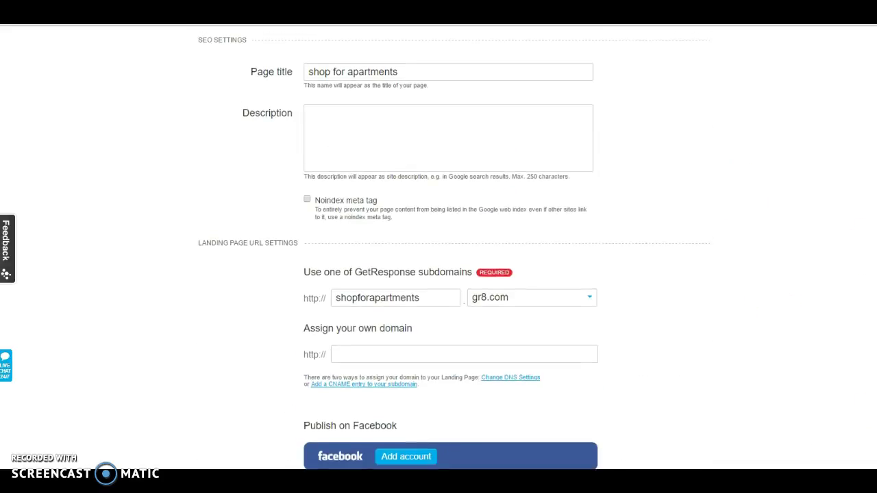
scroll(446, 225, "down", 1)
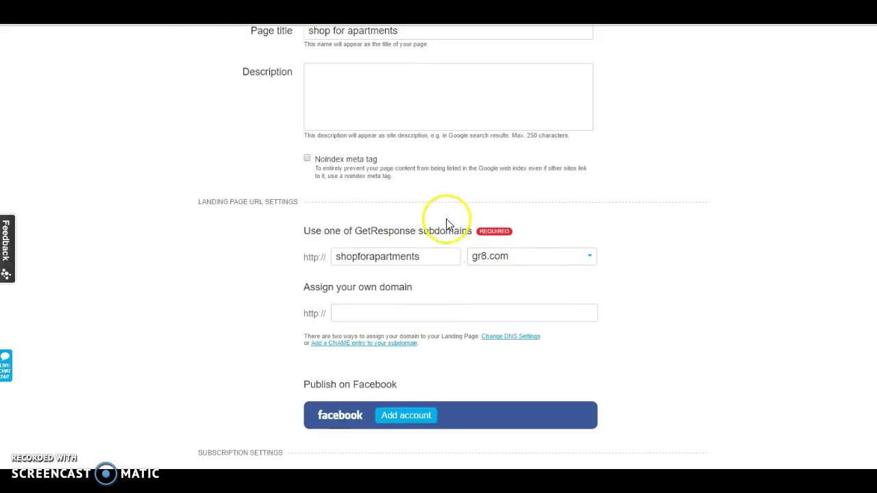
left_click(427, 258)
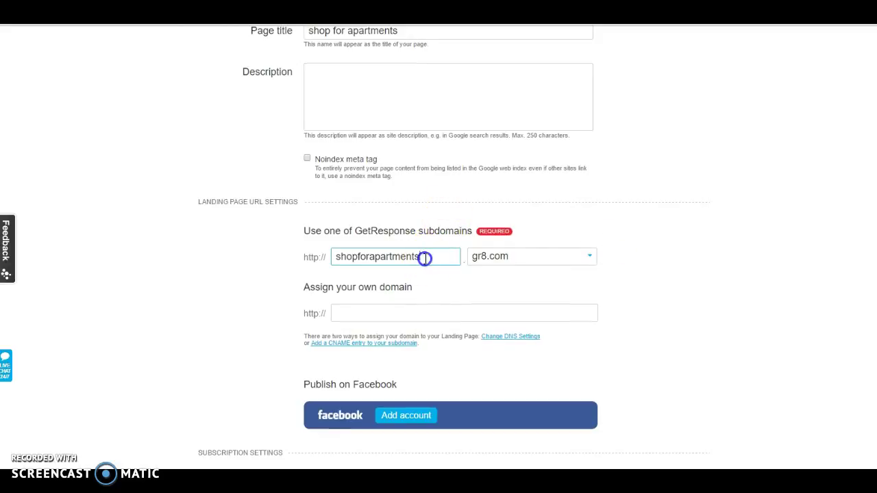
left_click_drag(425, 258, 325, 258)
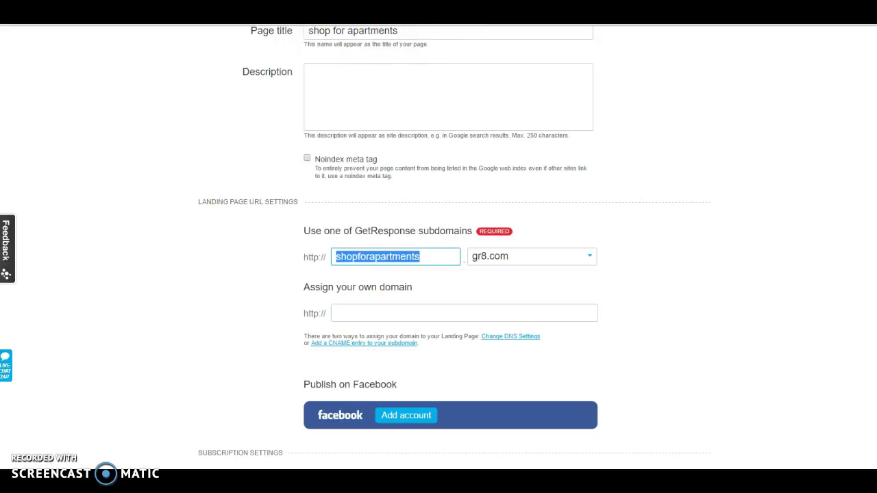
left_click(423, 257)
left_click_drag(423, 257, 294, 257)
left_click(296, 259)
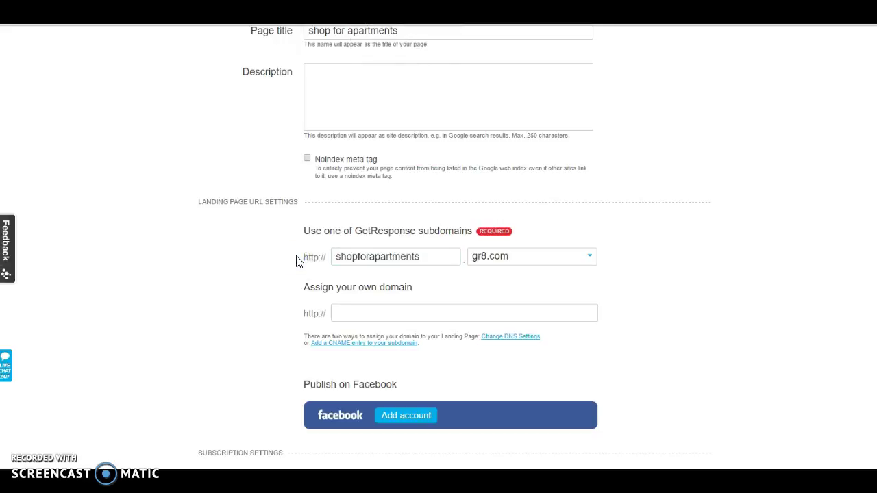
double_click(426, 257)
type("ap")
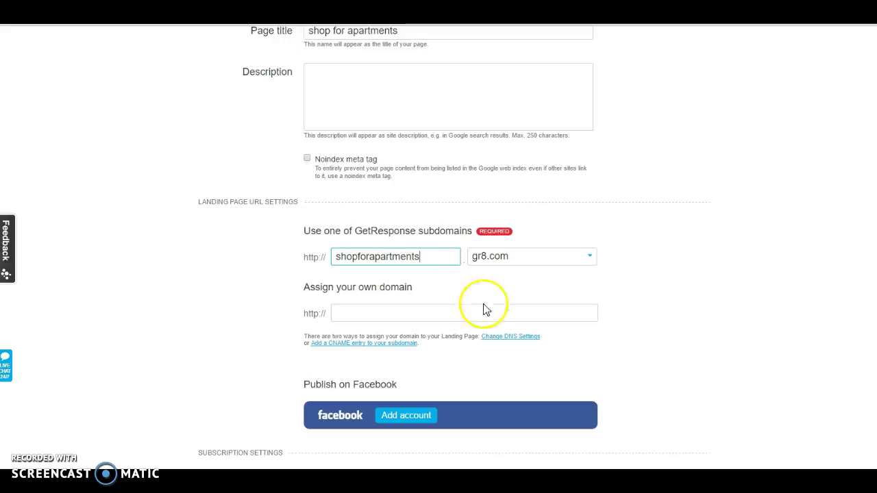
left_click(489, 283)
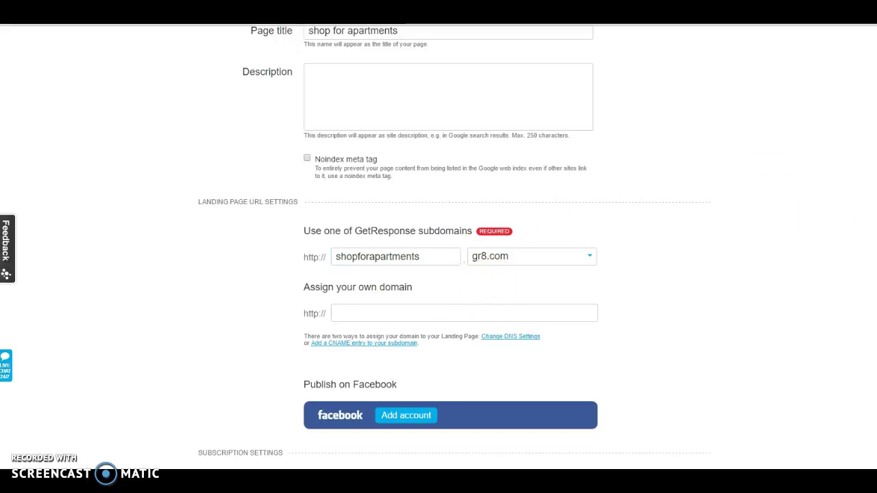
Step: Keep the current signup campaign unchanged and switch Confirmed opt-in on in Subscription settings
scroll(438, 247, "down", 5)
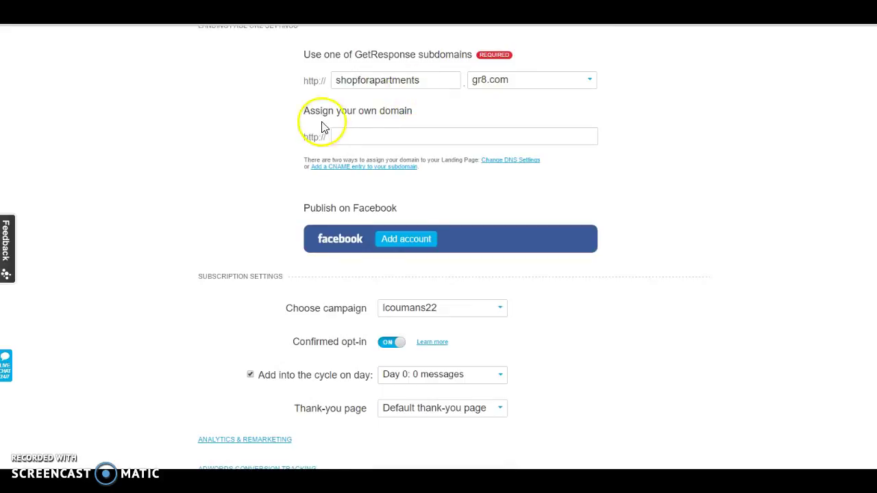
scroll(438, 246, "down", 4)
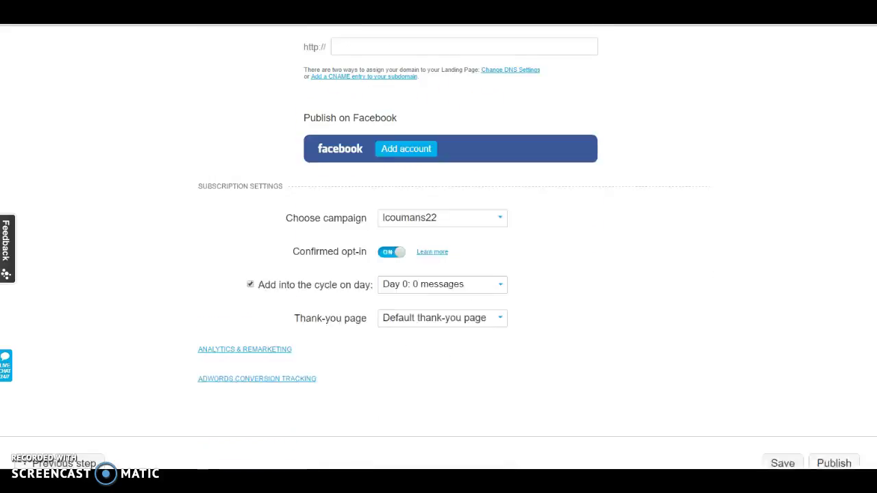
scroll(438, 246, "up", 6)
scroll(438, 247, "down", 2)
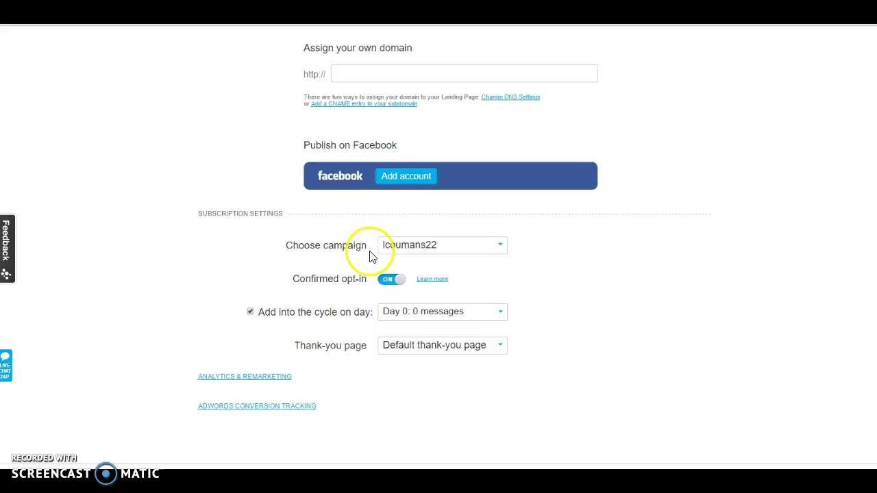
left_click(484, 247)
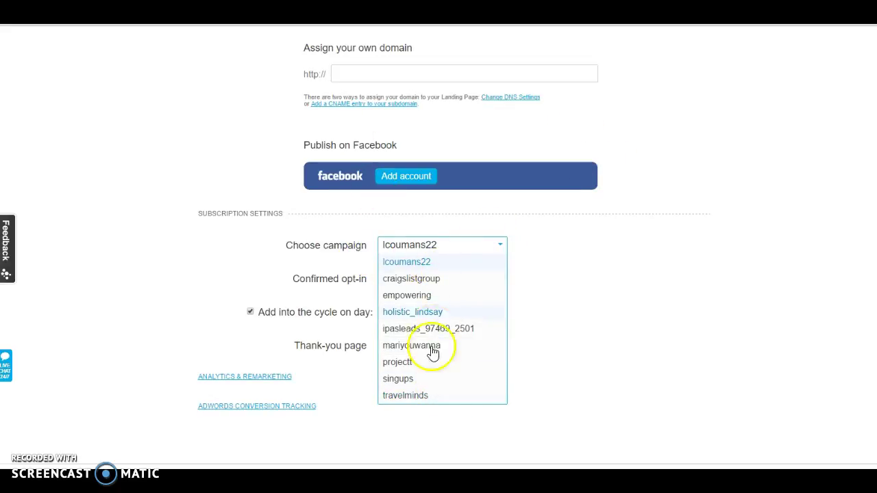
left_click(580, 282)
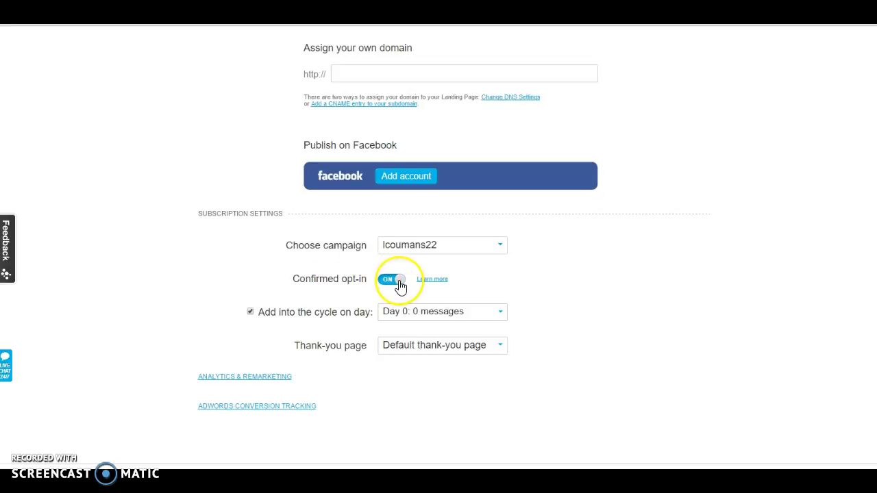
left_click(423, 281)
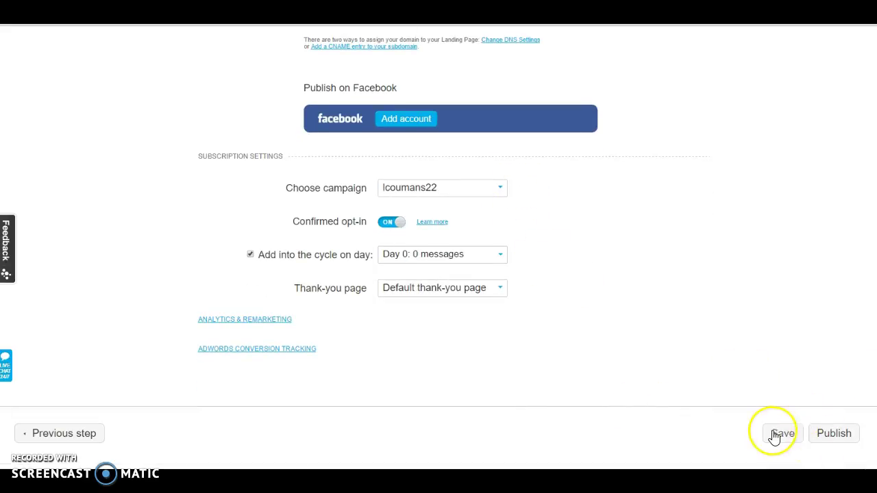
Step: Save the shop for apartments landing page settings until 'Landing page saved' is confirmed
left_click(780, 435)
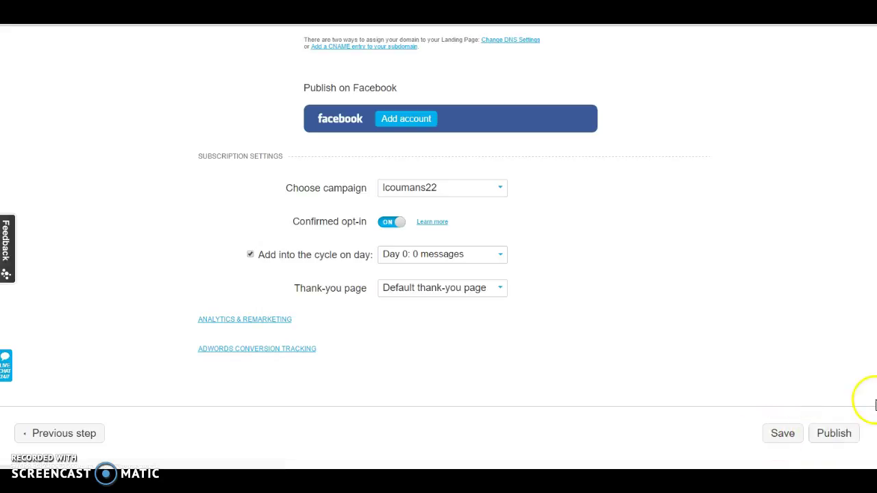
left_click(772, 438)
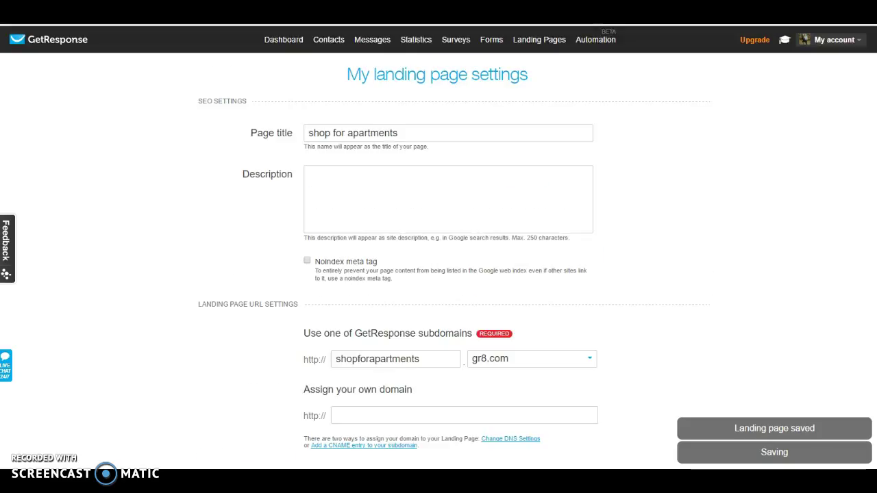
scroll(438, 242, "down", 6)
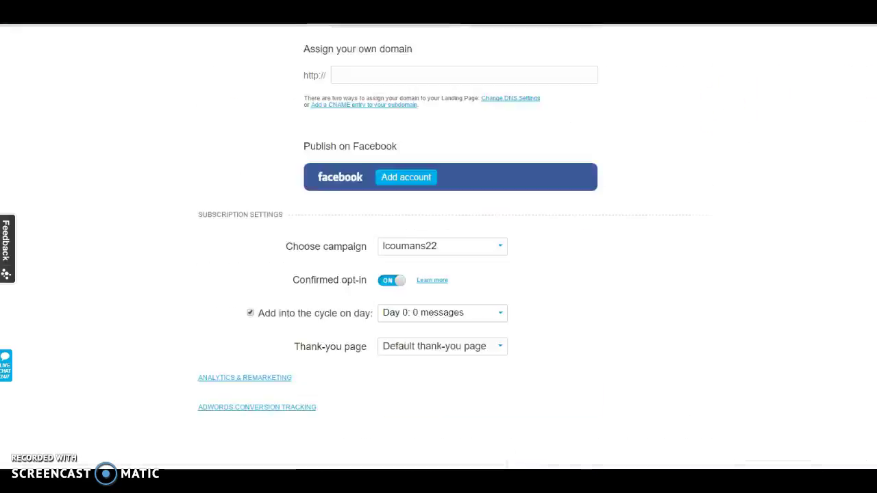
scroll(597, 188, "up", 6)
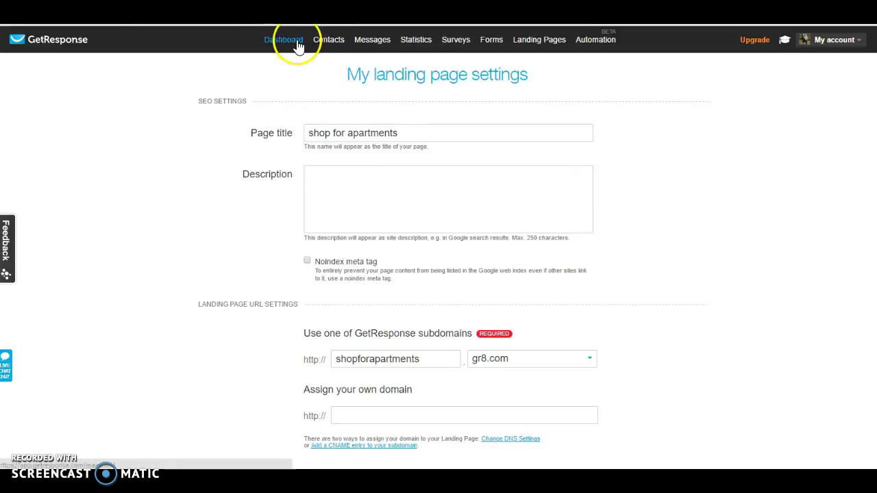
Step: Go from the GetResponse dashboard to Landing Pages > Manage to list all pages
left_click(45, 51)
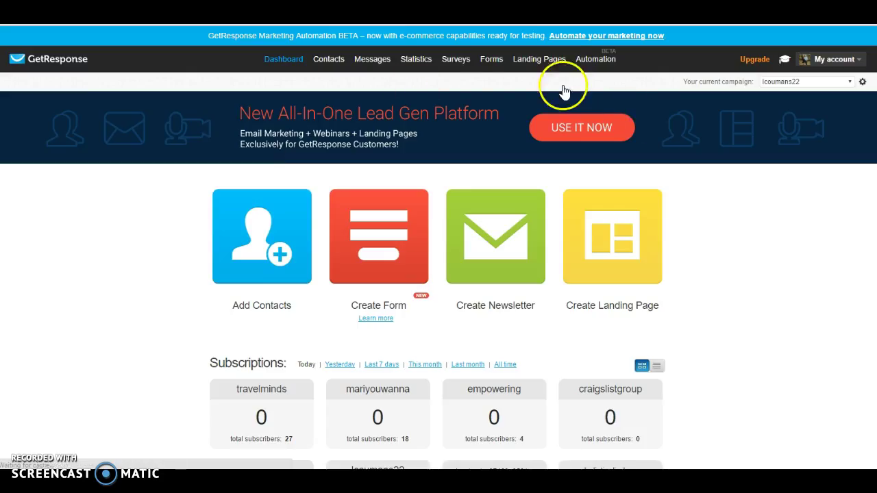
mouse_move(544, 59)
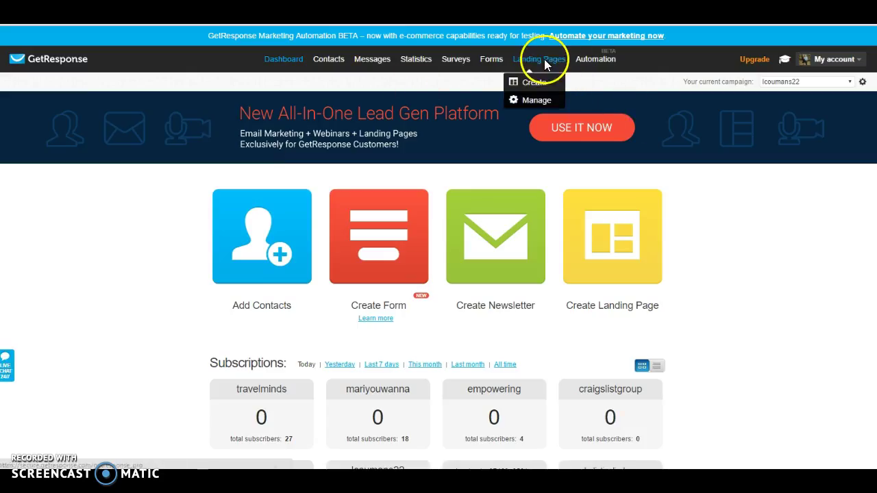
left_click(534, 103)
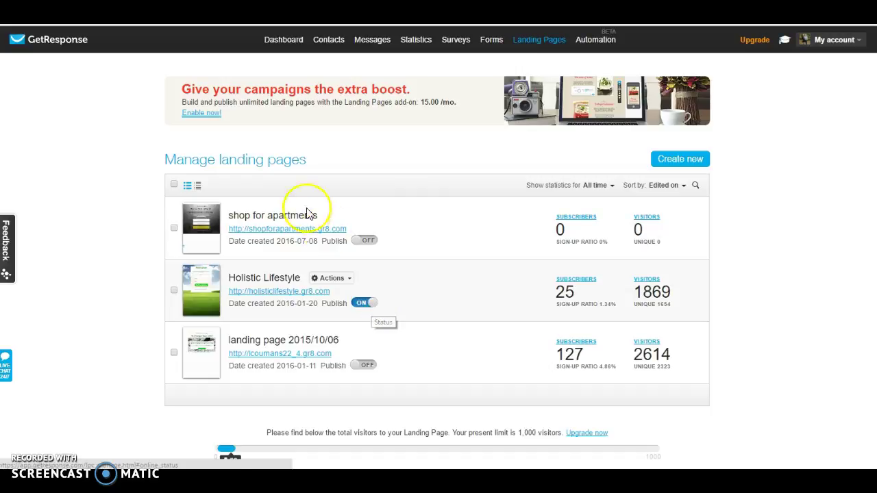
Step: Unpublish Holistic Lifestyle, publish shop for apartments, and copy its shopforapartments.gr8.com address into a new tab
left_click(370, 308)
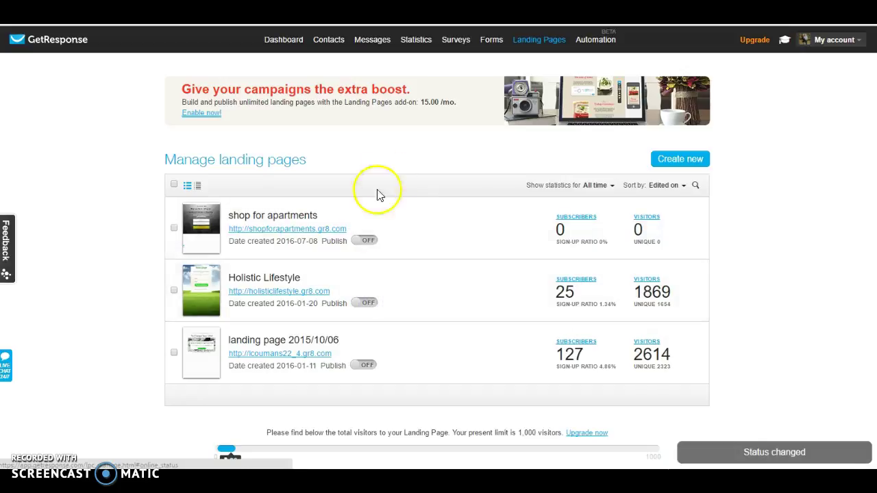
left_click(359, 243)
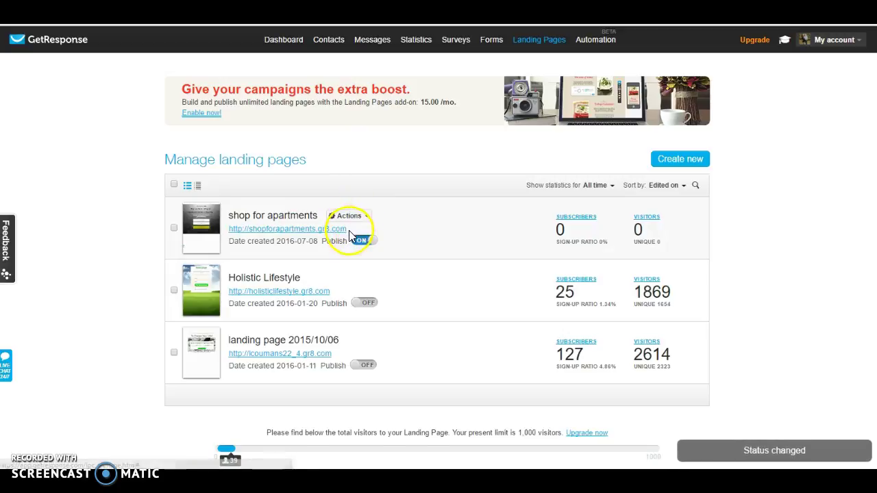
left_click_drag(346, 230, 230, 231)
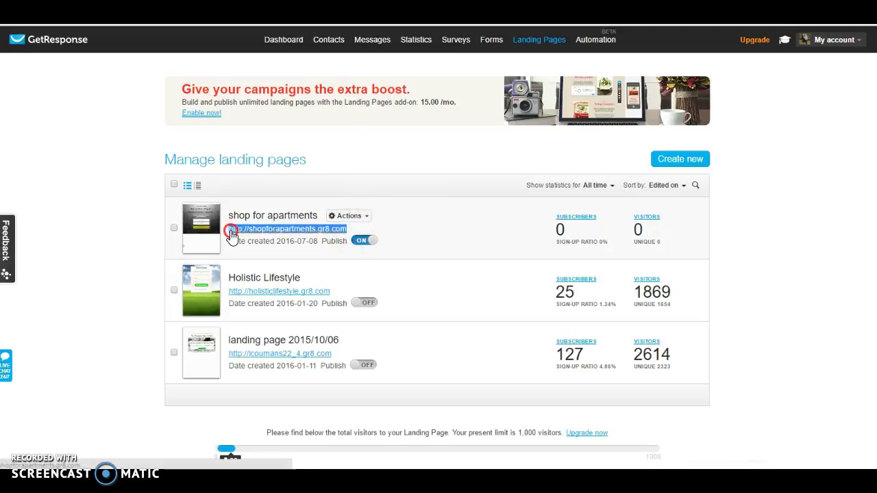
right_click(231, 230)
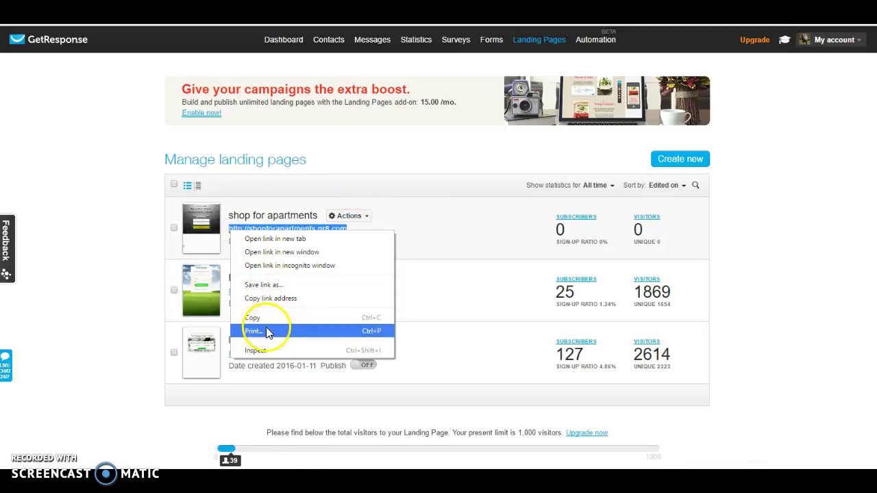
left_click(263, 317)
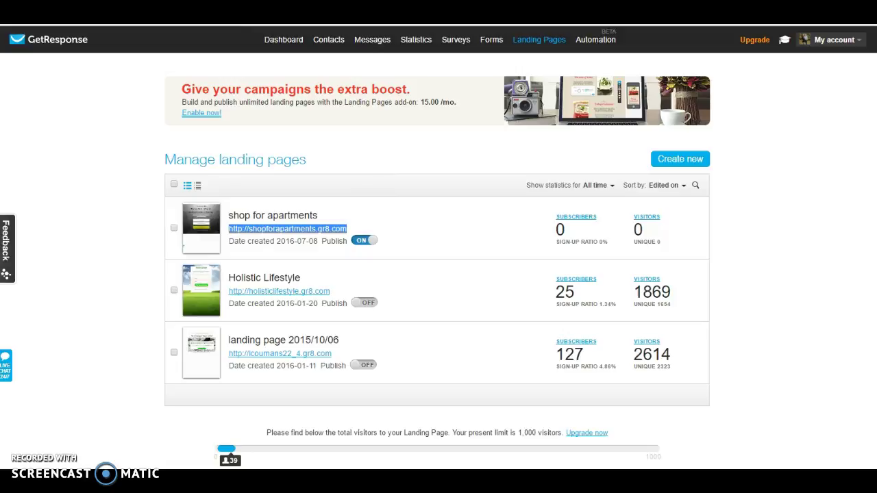
key("ctrl+t")
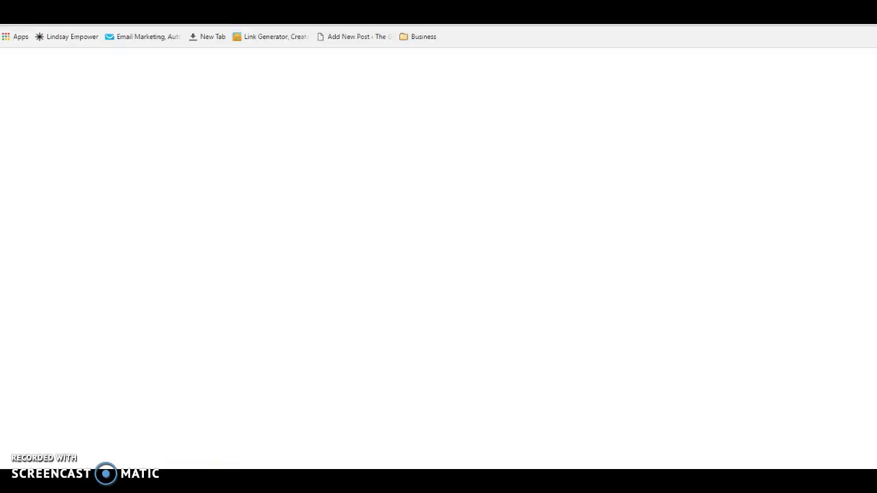
Step: Paste the copied shopforapartments.gr8.com address into Chrome's address bar and load the live page
right_click(245, 27)
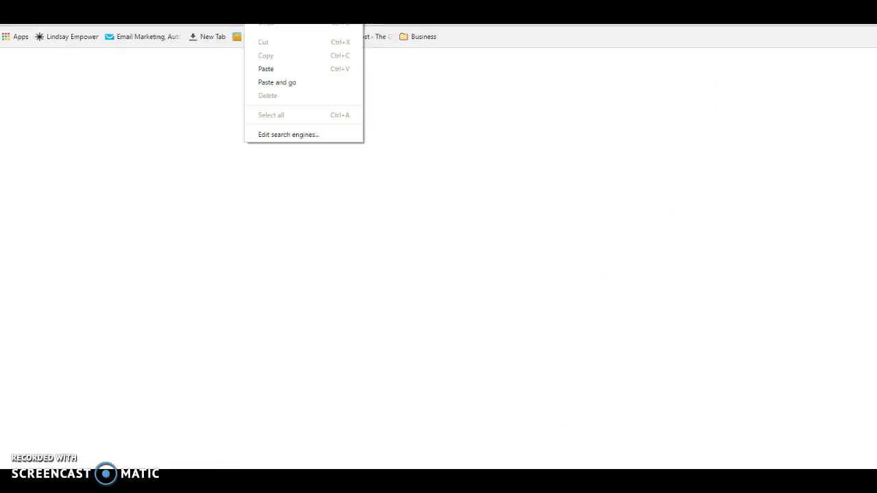
left_click(266, 69)
left_click(299, 87)
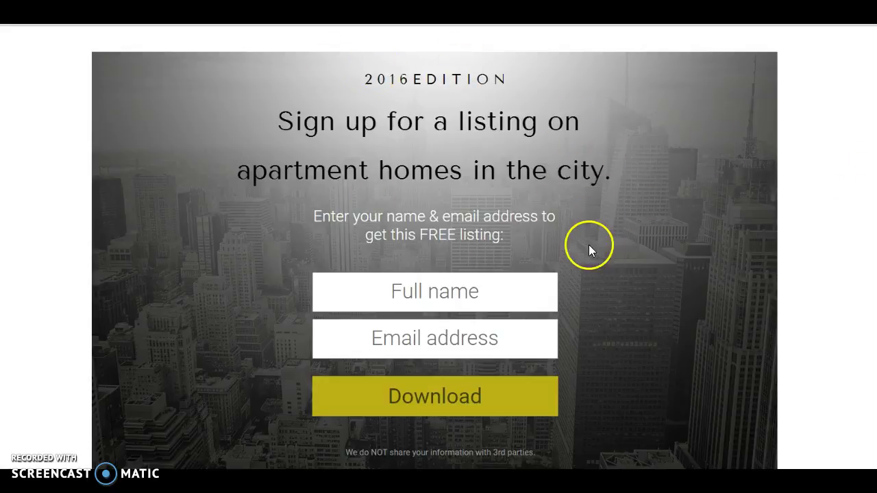
Step: Enter a test full name and an e-mail address in the live page's signup form
left_click(470, 289)
type("mari")
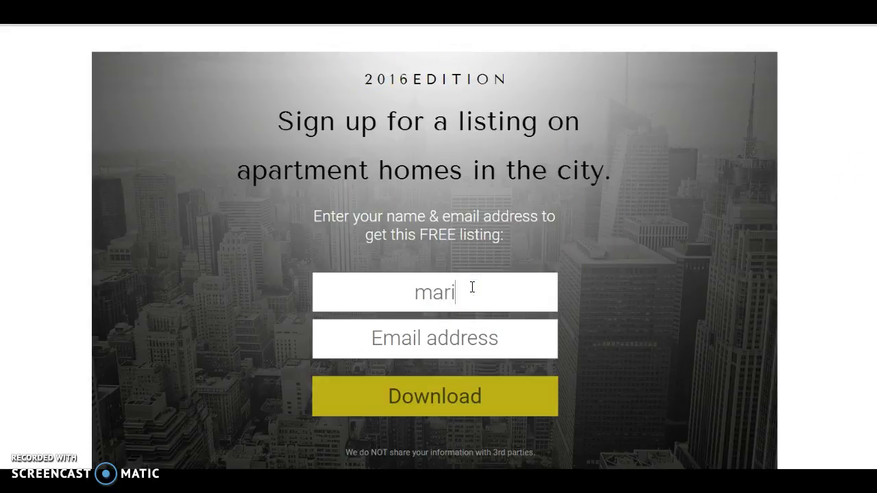
type("bel")
key("Tab")
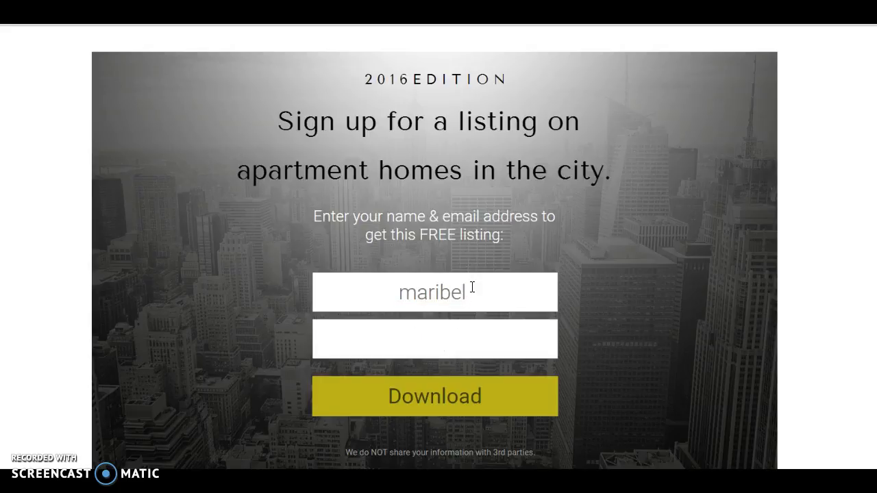
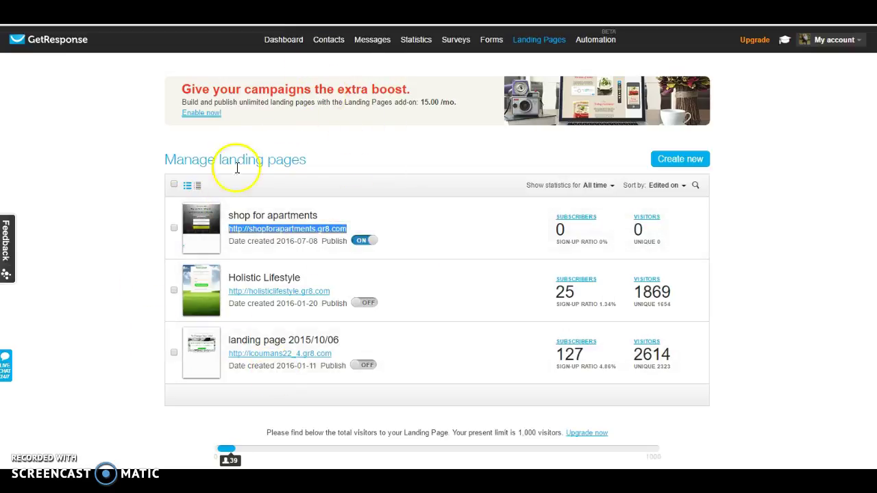
mouse_move(305, 212)
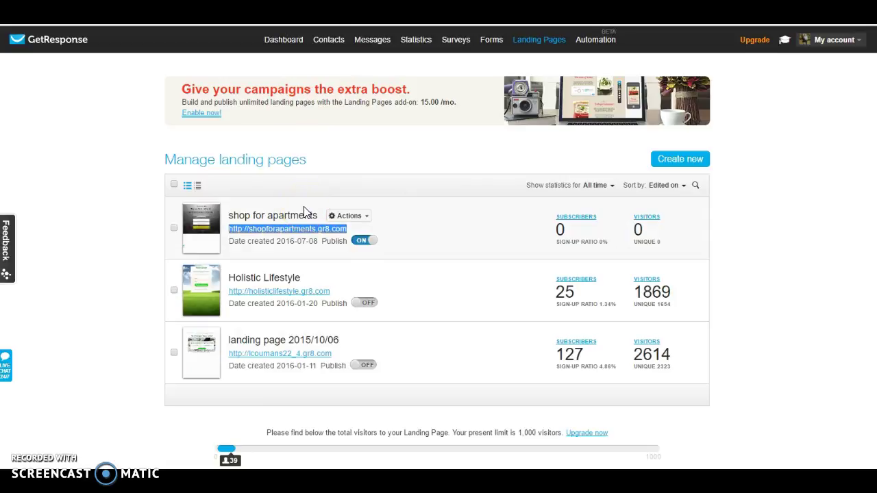
left_click(369, 40)
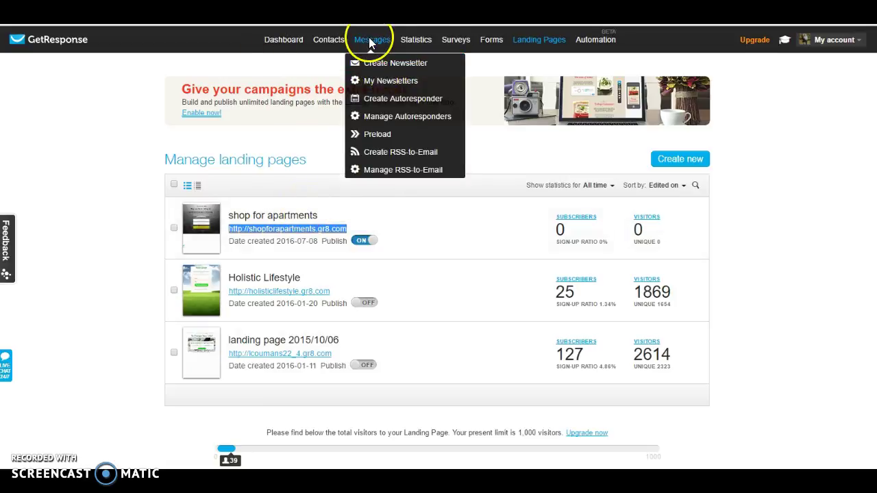